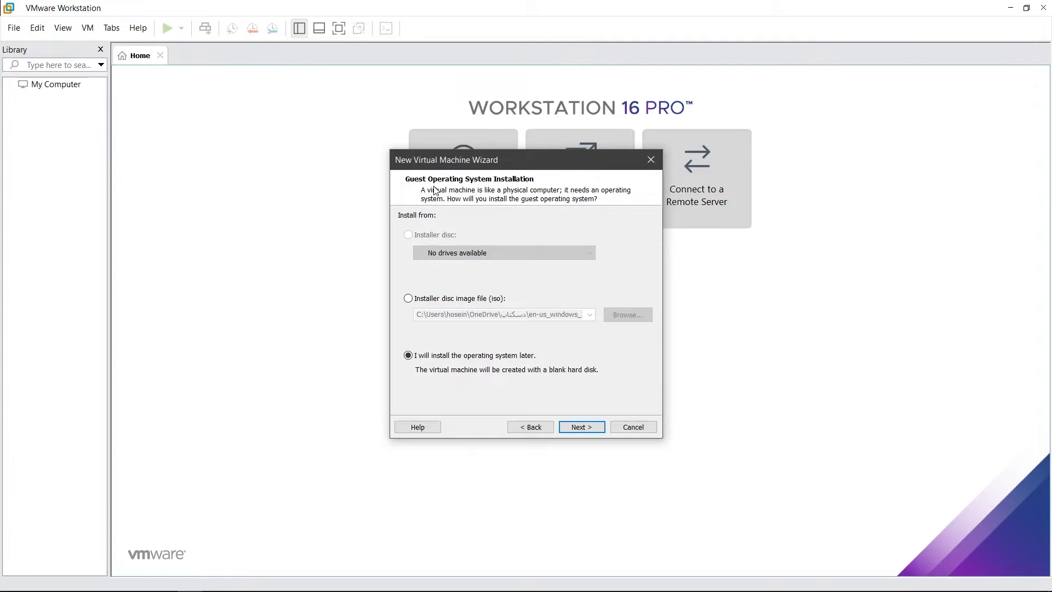
- Choose to install the operating system later and set the guest system to Microsoft Windows, version Windows 10 and later x64
key(Return)
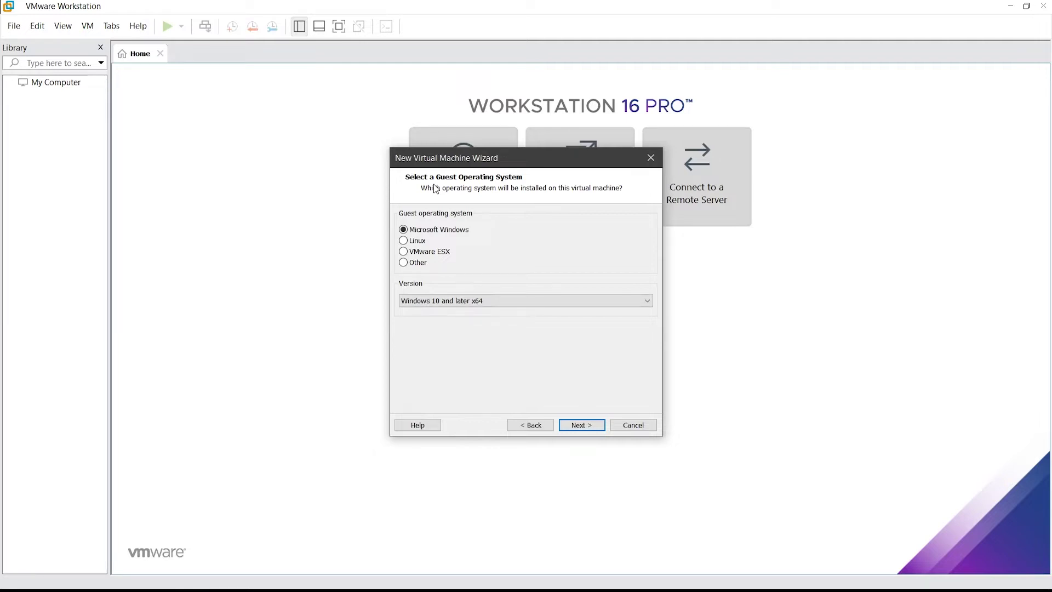
click(477, 301)
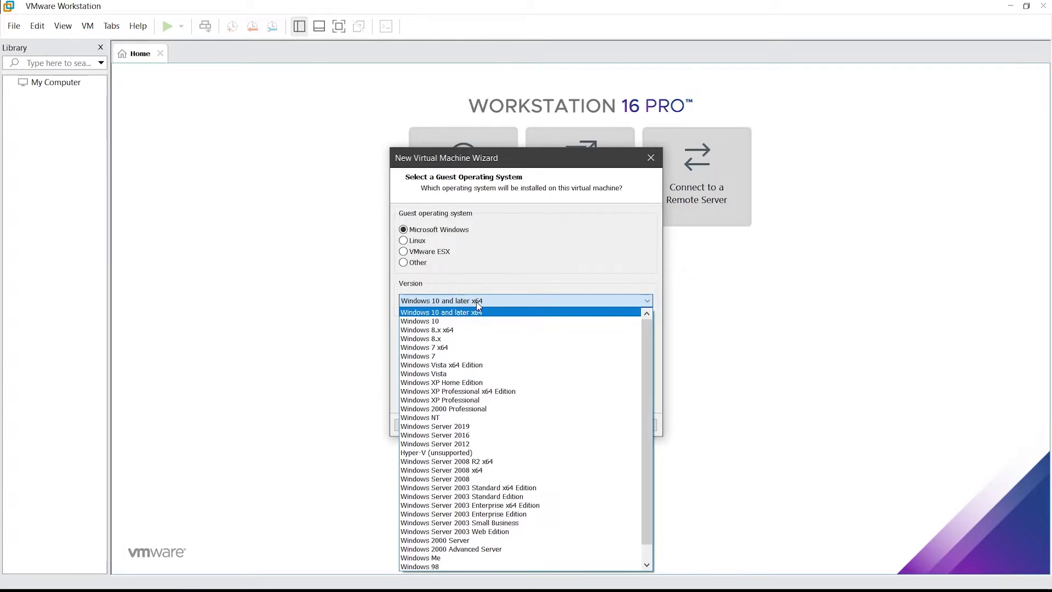
click(478, 305)
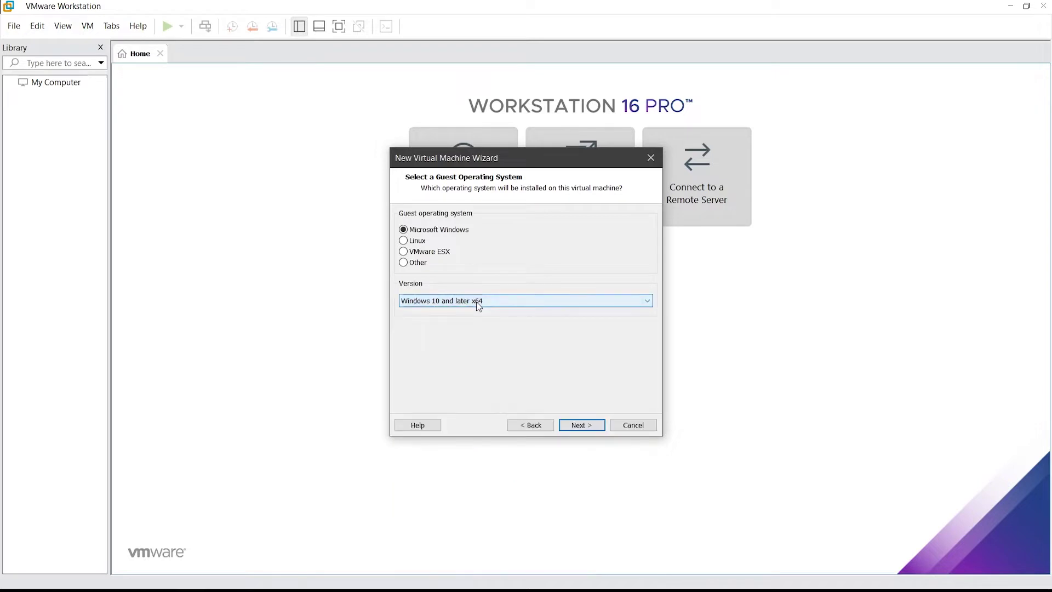
key(Return)
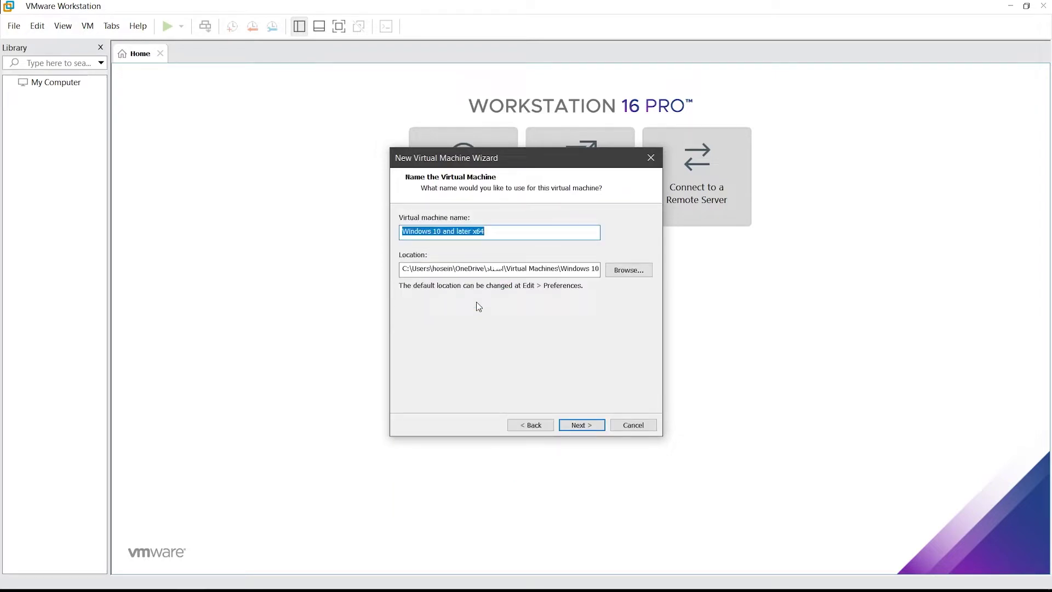
- Name the virtual machine Windows 11
key(Right)
key(BackSpace)
key(BackSpace)
key(BackSpace)
key(BackSpace)
key(BackSpace)
key(BackSpace)
key(BackSpace)
key(BackSpace)
key(BackSpace)
key(BackSpace)
key(BackSpace)
key(BackSpace)
key(BackSpace)
key(BackSpace)
key(BackSpace)
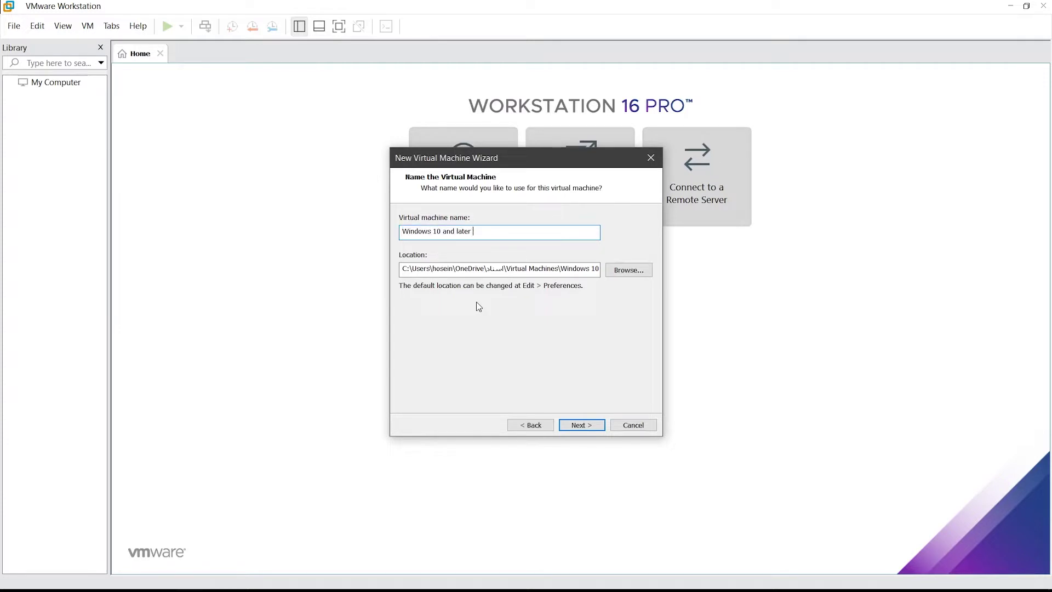
text(11)
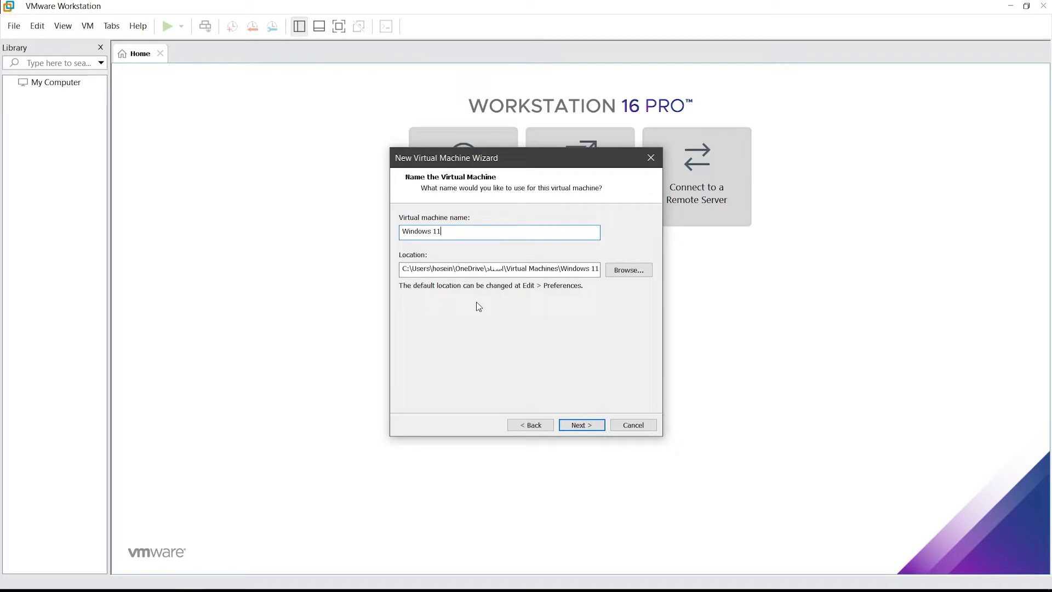
- Set the virtual machine's location to the root of New Volume (D:) and continue to the disk capacity settings
click(628, 271)
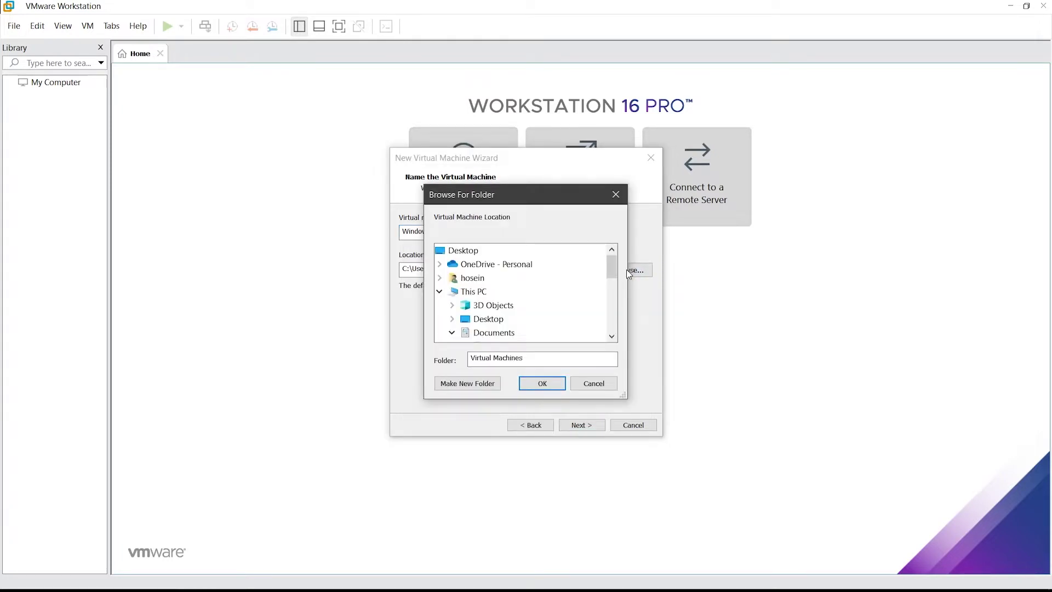
scroll(572, 275, down, 6)
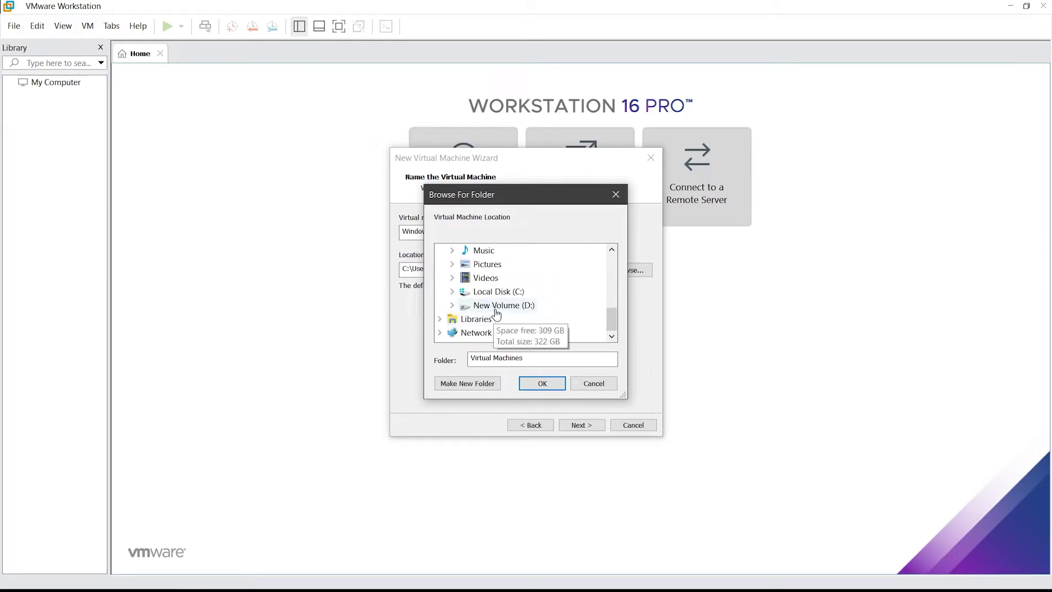
click(496, 306)
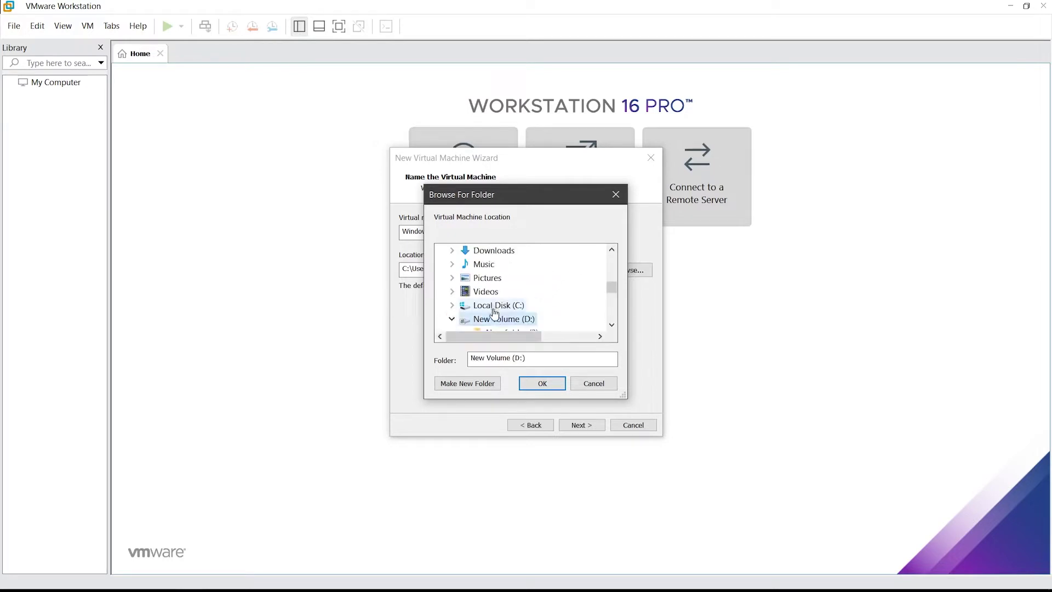
click(542, 383)
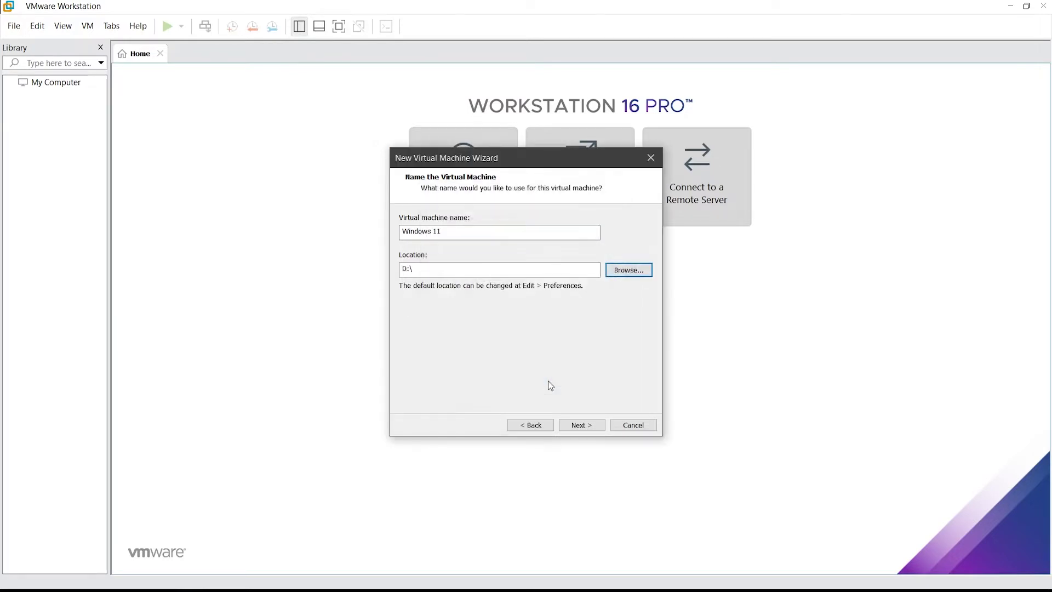
click(583, 428)
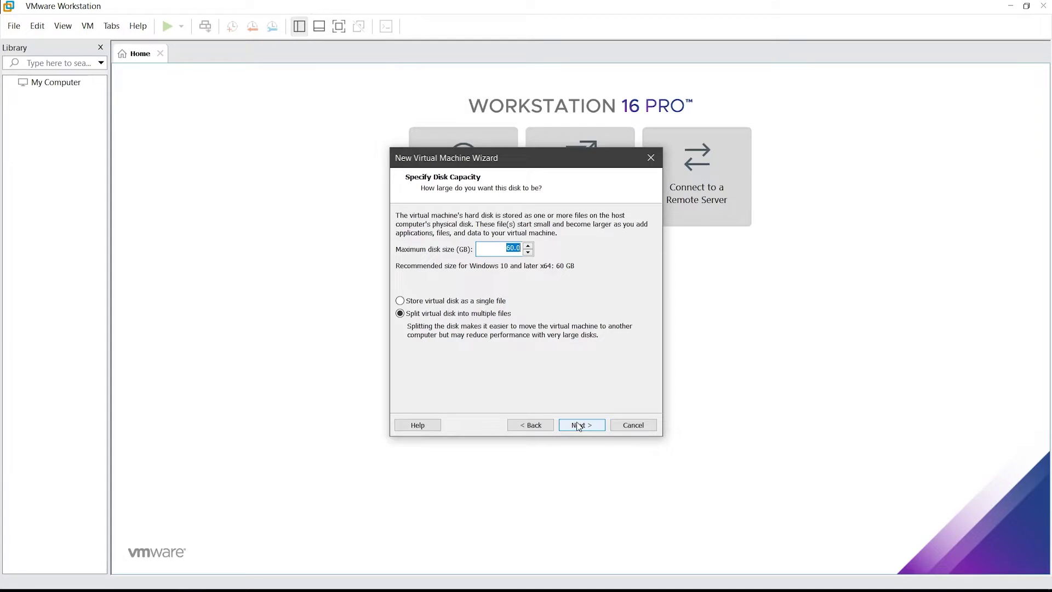
- Set the maximum disk size to 50 GB and store the virtual disk as a single file
text(50)
click(400, 301)
key(Return)
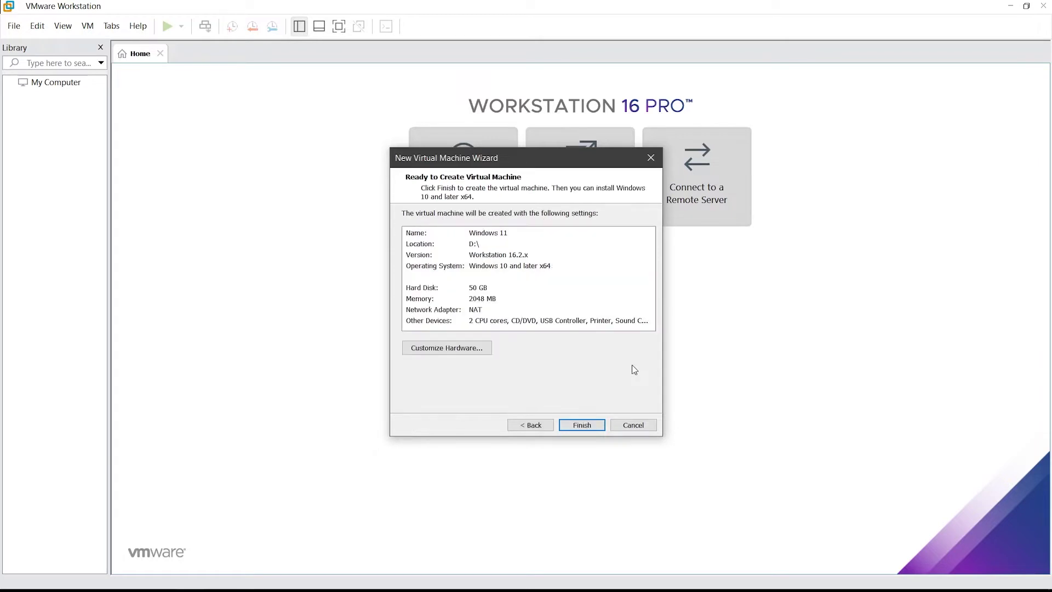
- Customize the virtual machine's hardware with 4 GB of memory and keep the number of processors at 2
click(444, 355)
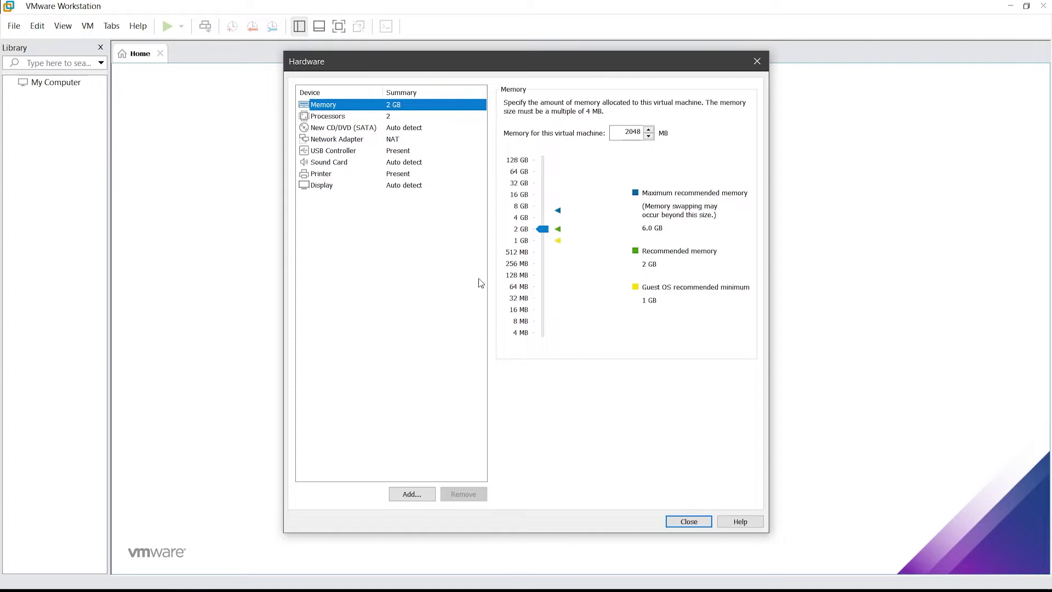
click(534, 225)
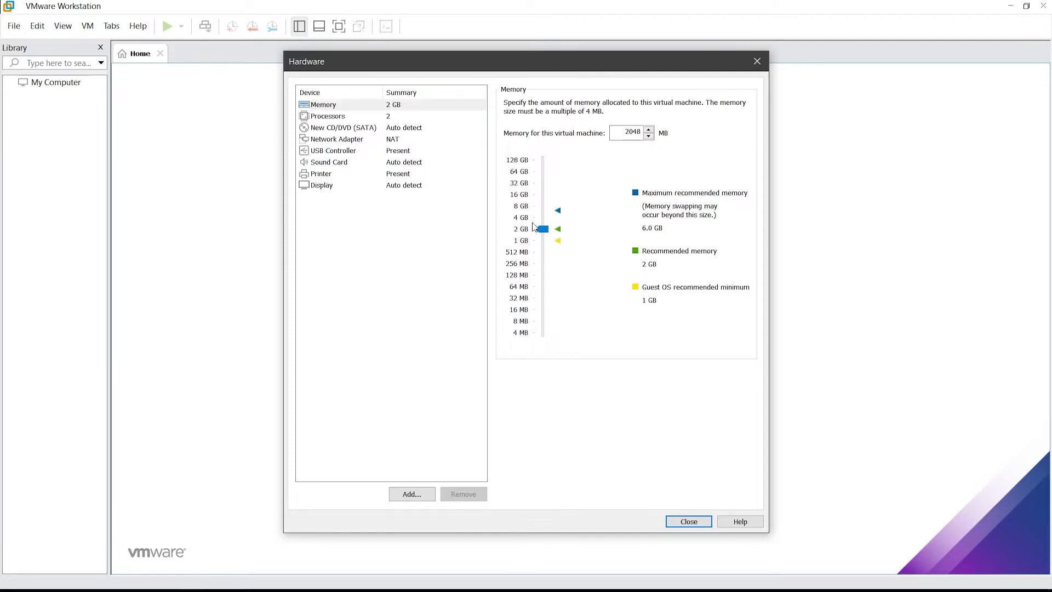
click(525, 219)
click(378, 119)
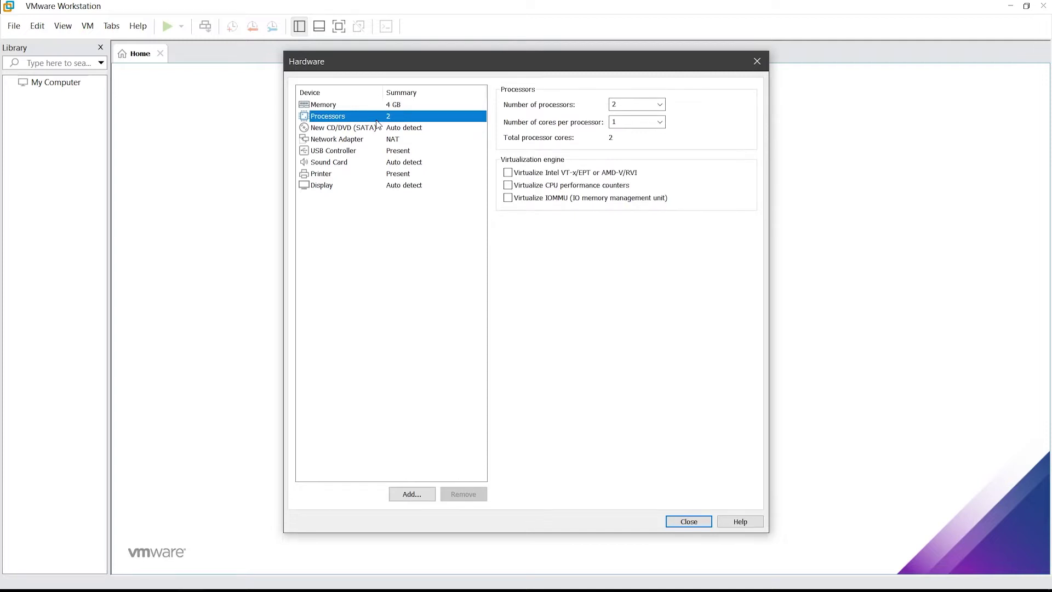
click(617, 104)
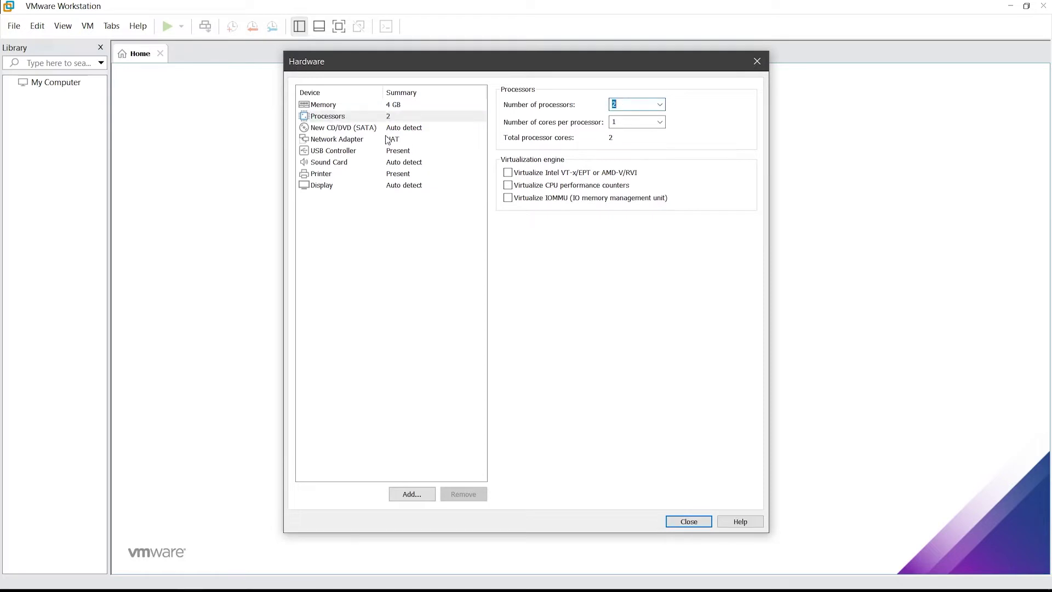
- Make the virtual CD/DVD drive use the en-us_windows_11 ISO image file from the Desktop
click(374, 131)
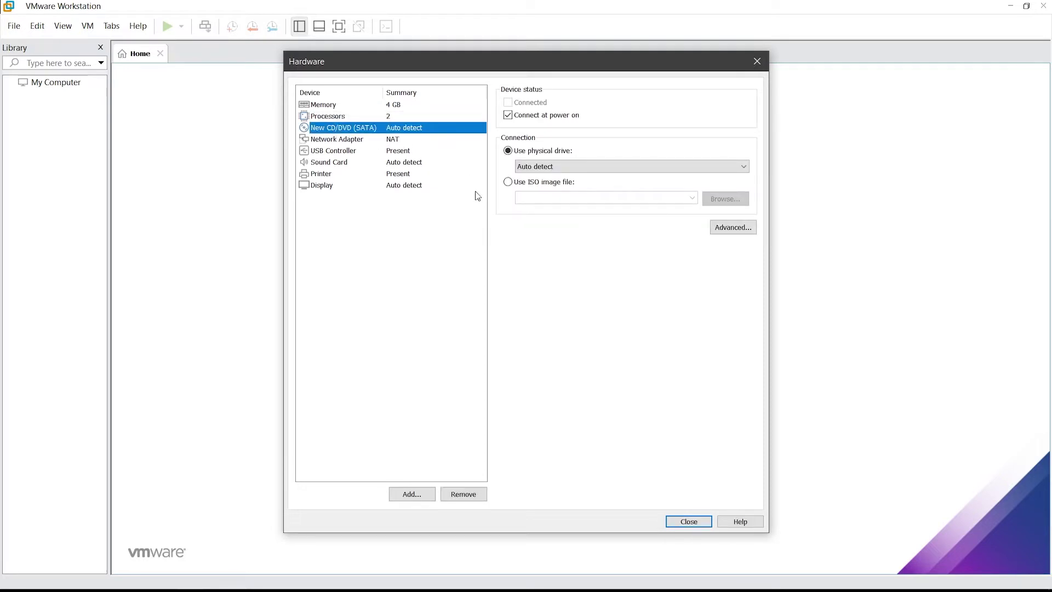
click(509, 183)
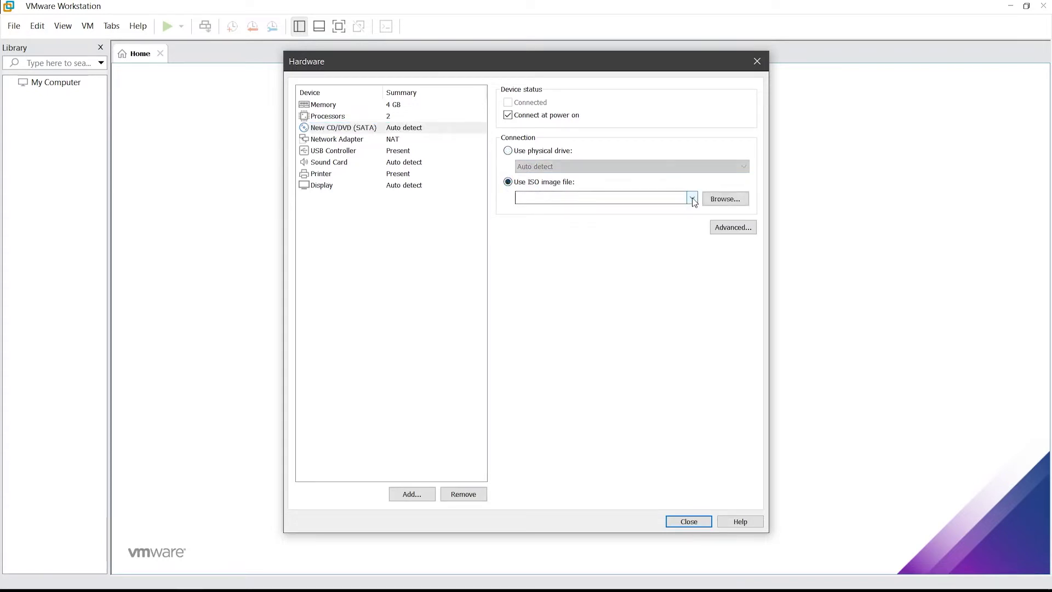
click(707, 200)
scroll(329, 228, up, 5)
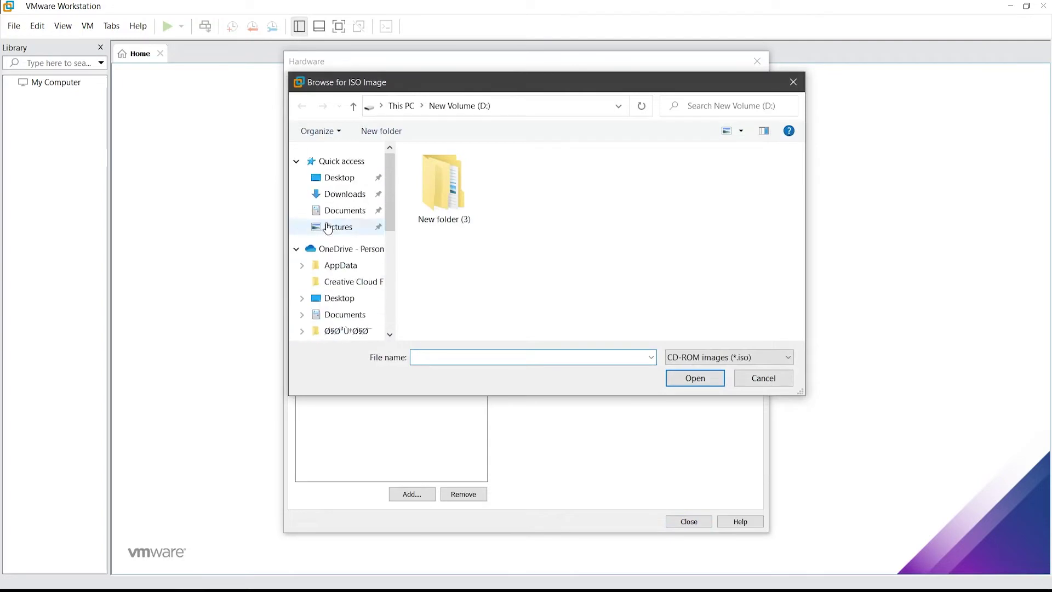
click(341, 178)
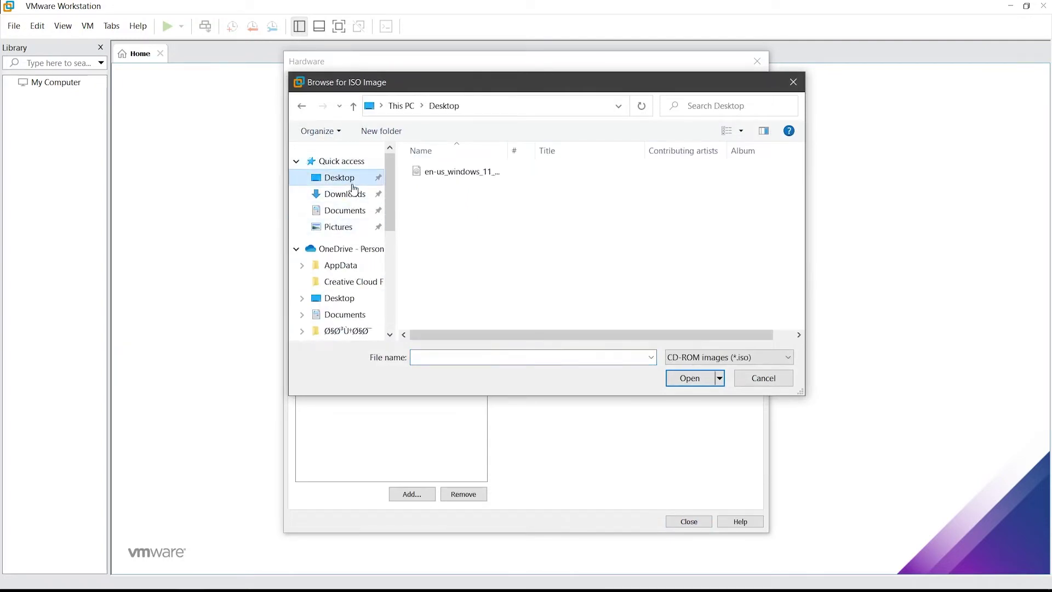
double_click(448, 176)
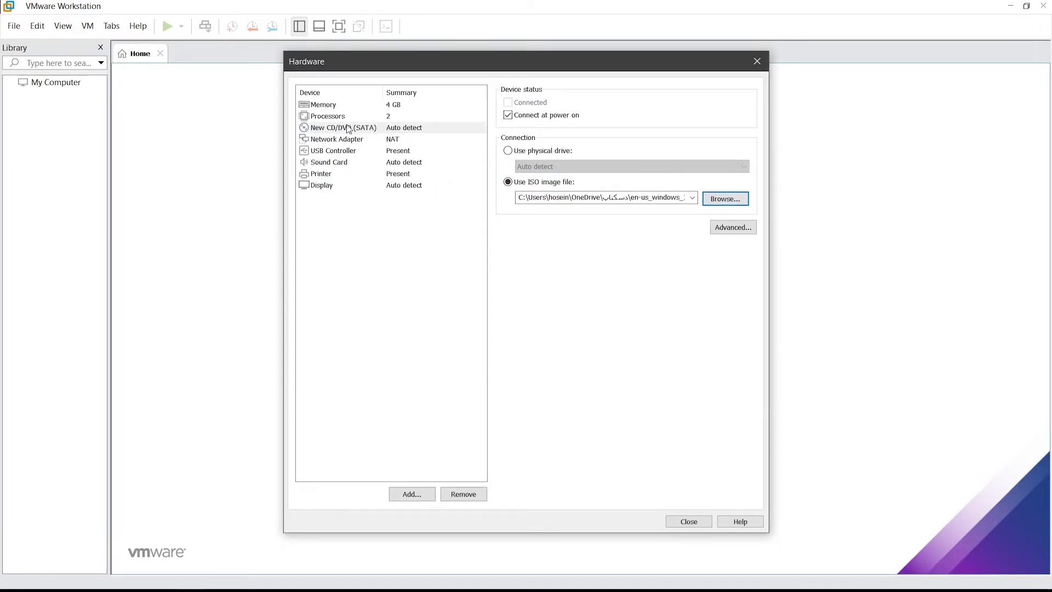
- Set the network adapter to Bridged and replicate the physical network connection state
click(409, 140)
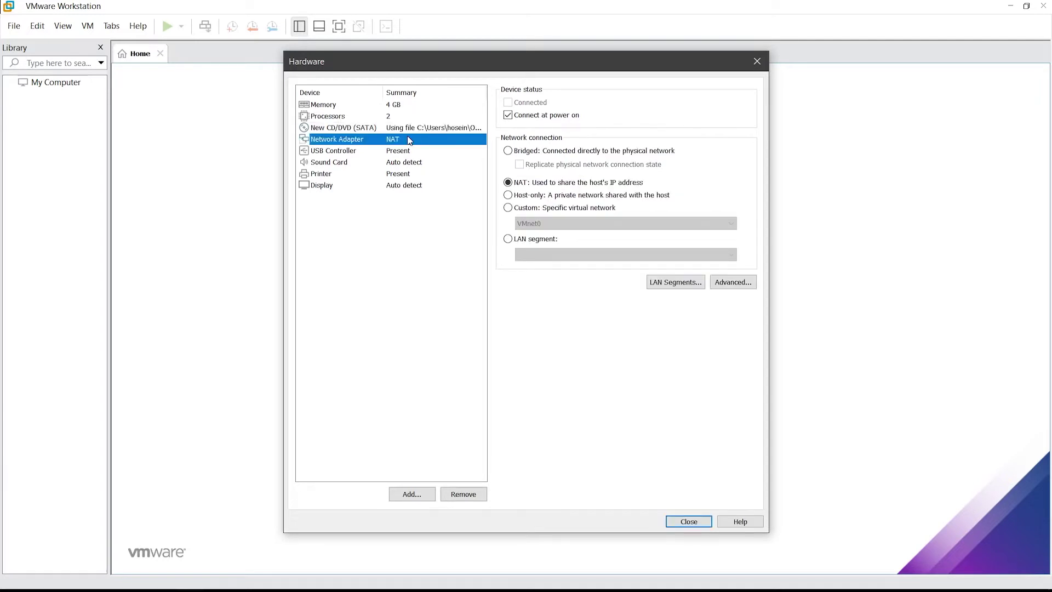
click(511, 151)
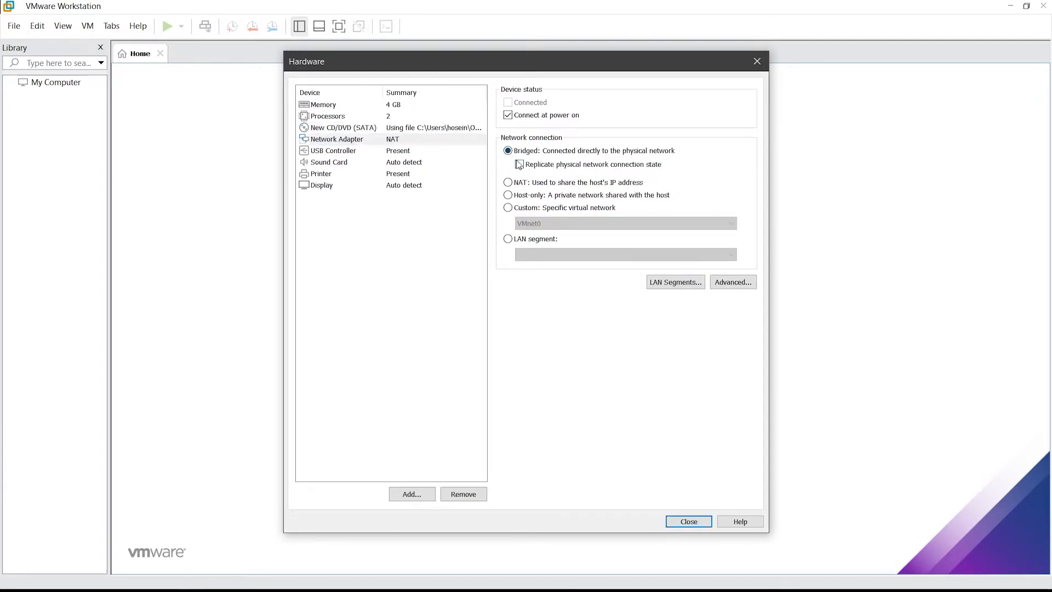
click(519, 164)
- Close the hardware customization and finish creating the Windows 11 virtual machine
mouse_move(202, 579)
click(690, 521)
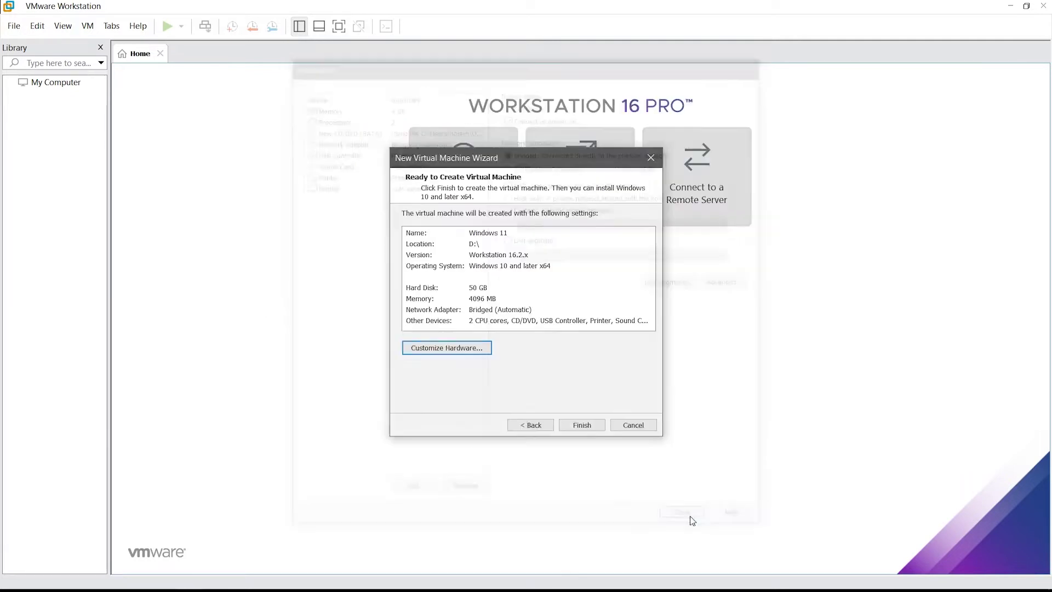
click(590, 426)
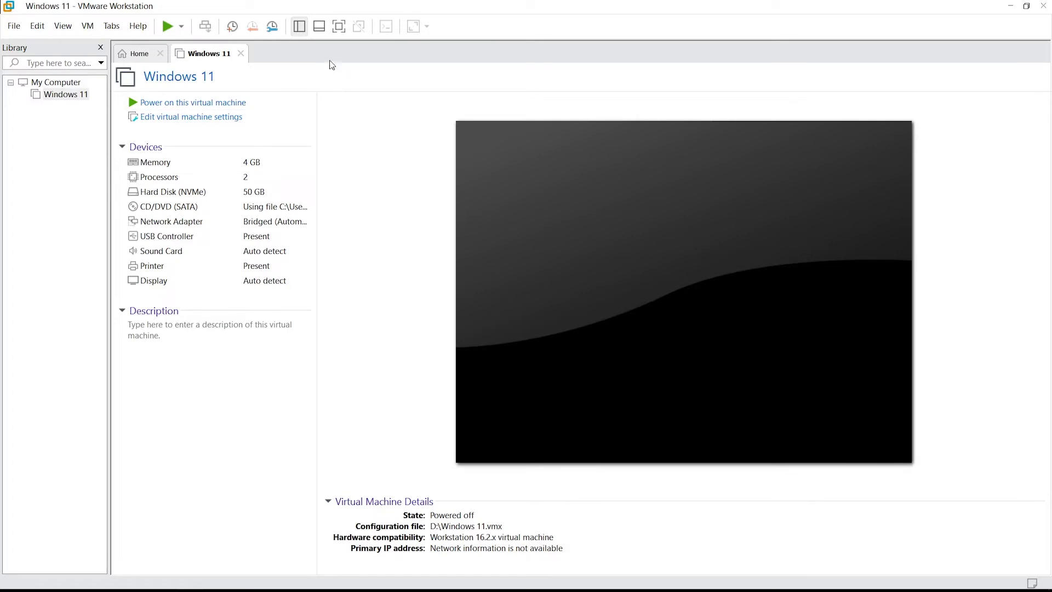
click(195, 102)
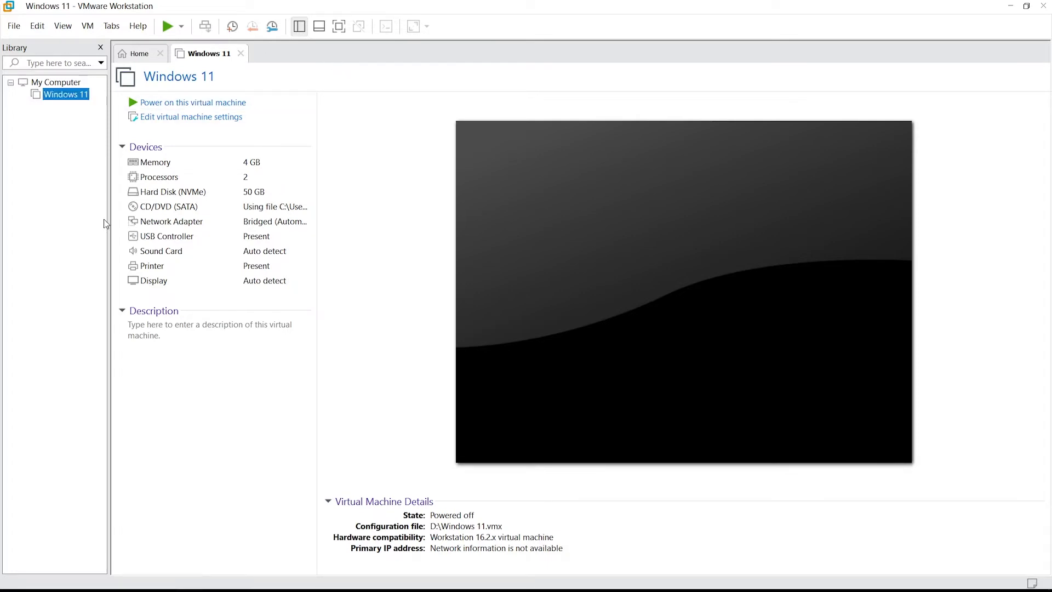
- Encrypt the virtual machine through its Access Control settings, entering and confirming the encryption password
click(170, 119)
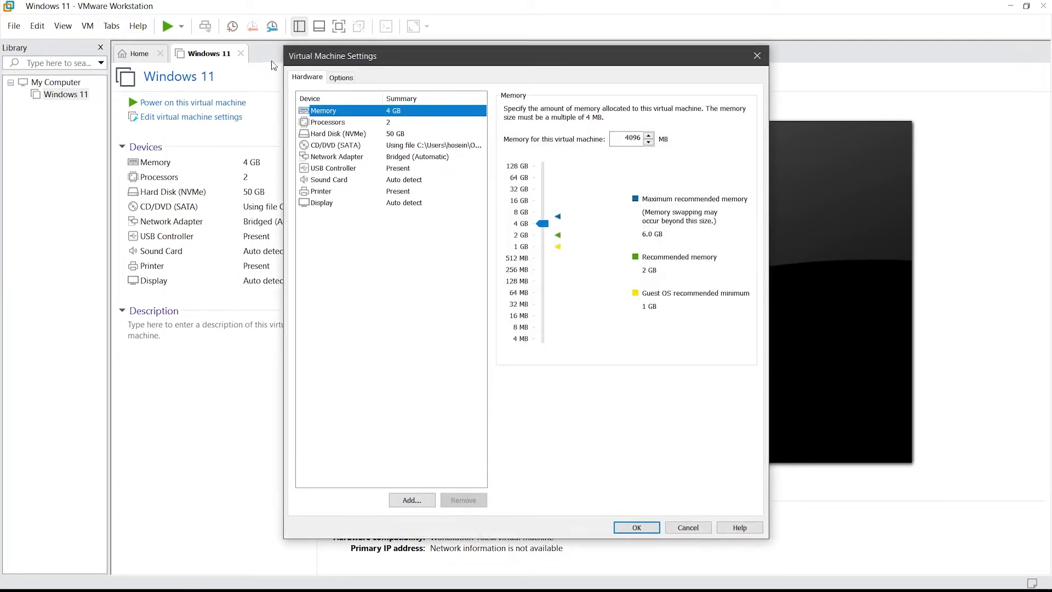
click(341, 77)
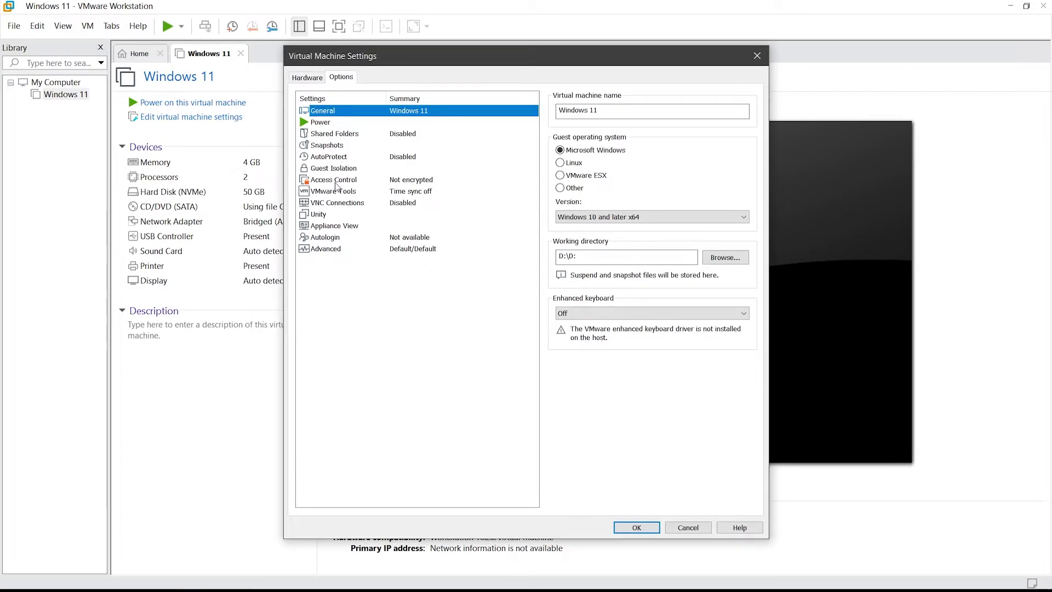
click(336, 182)
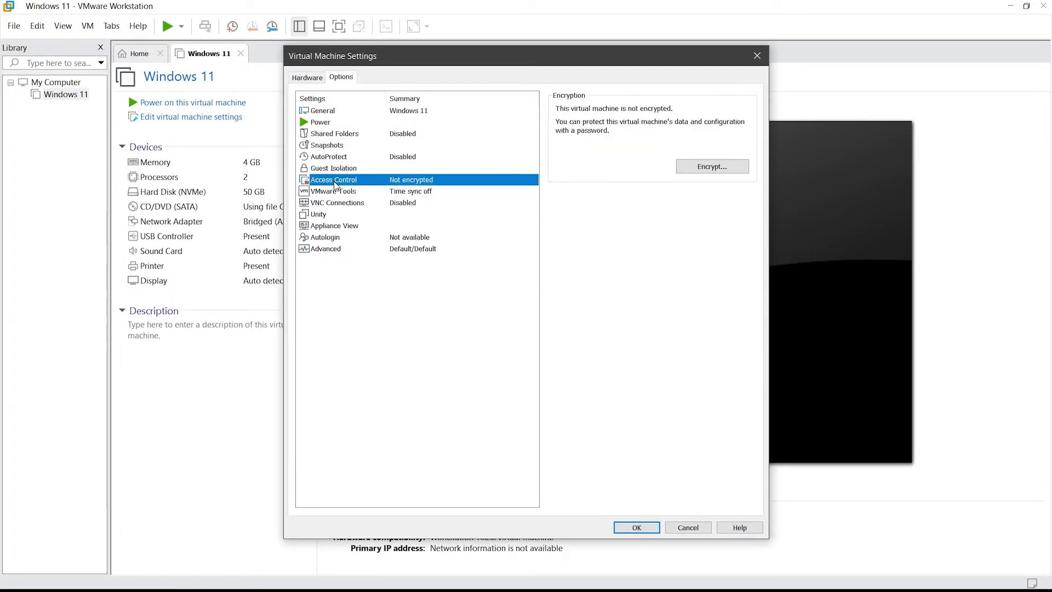
click(732, 170)
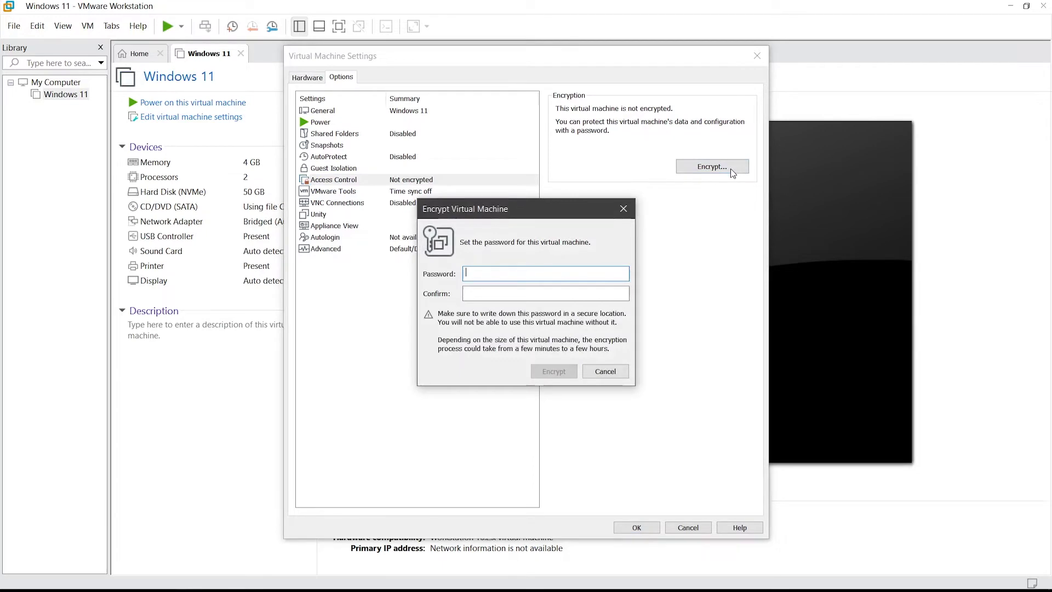
text(***)
click(523, 294)
text(***)
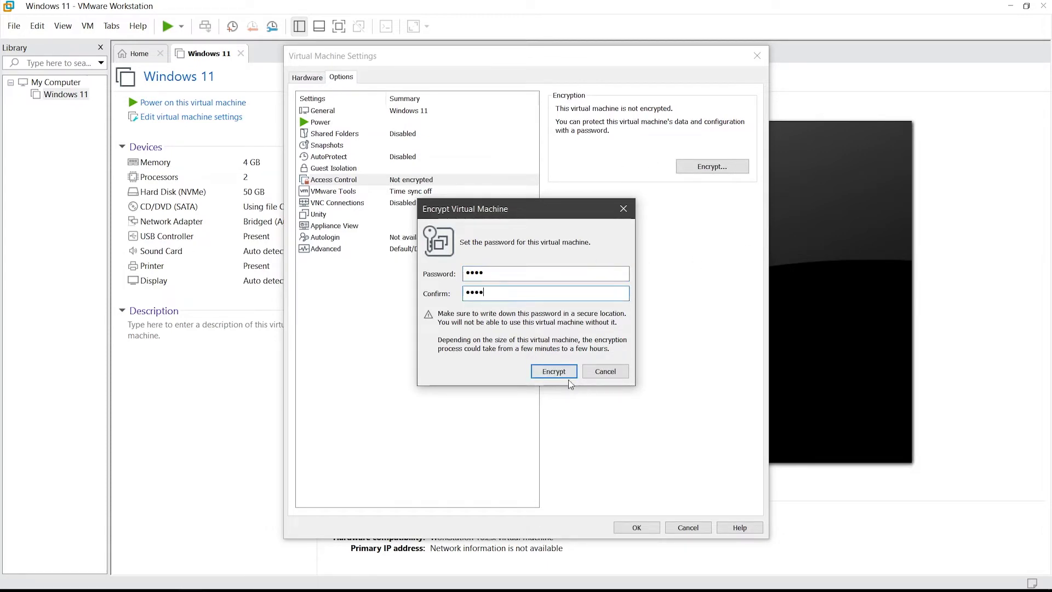
click(560, 372)
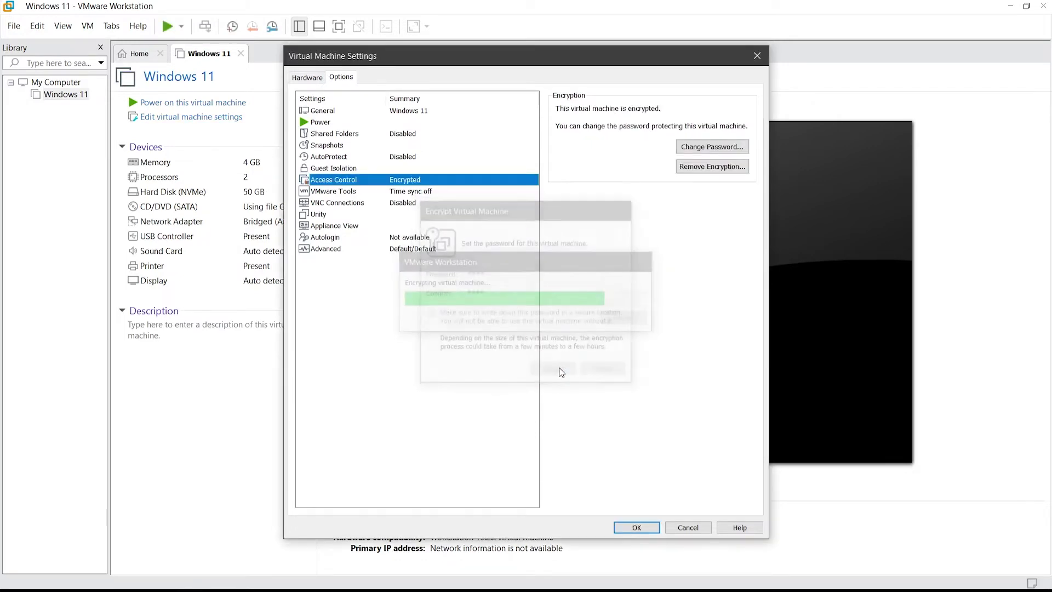
- Enable secure boot for the UEFI firmware in the virtual machine's advanced options
click(325, 250)
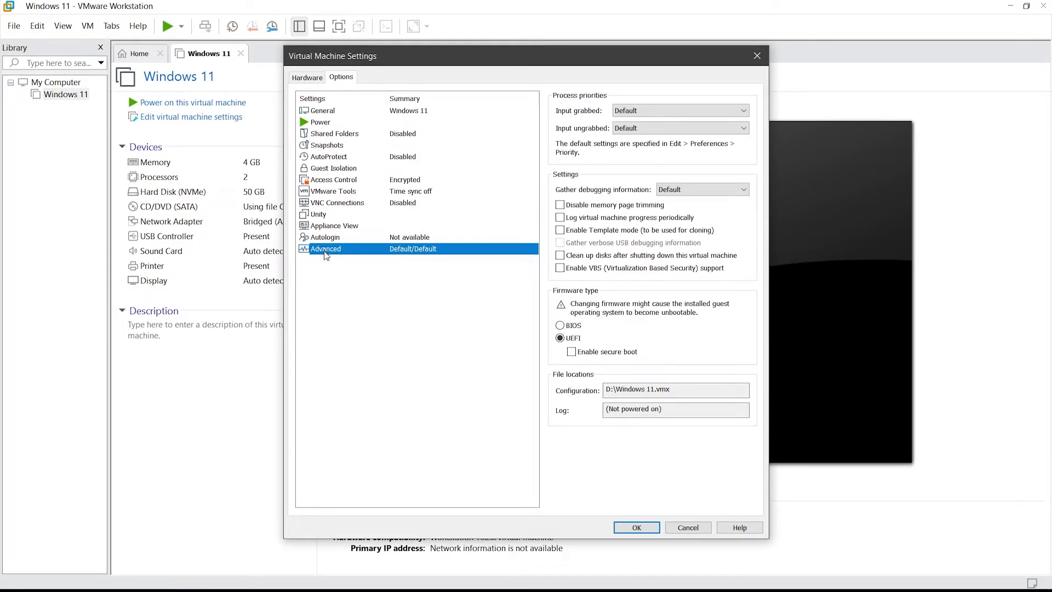
click(573, 354)
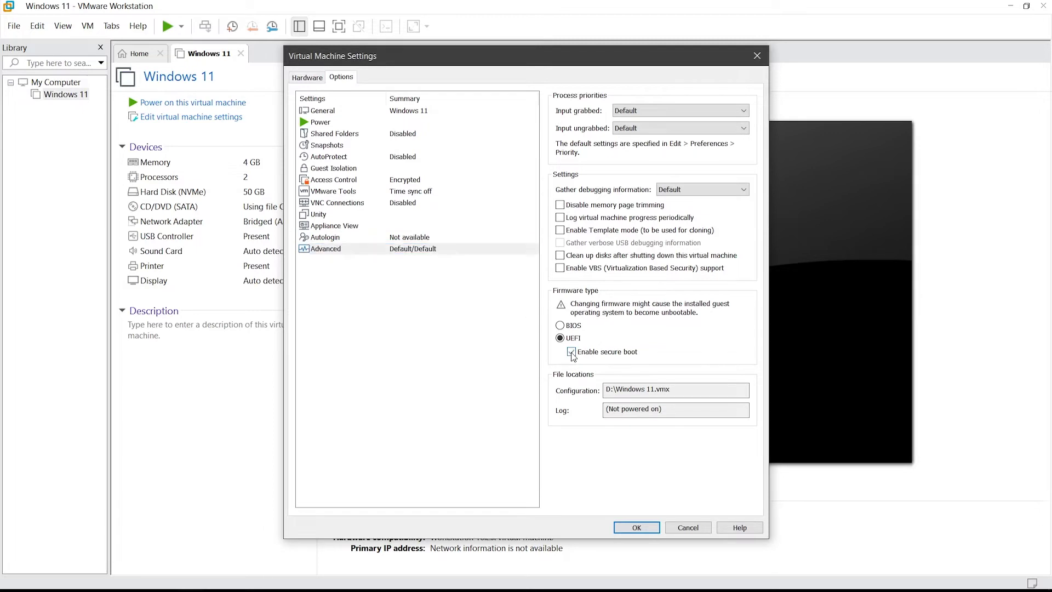
- Add a Trusted Platform Module to the virtual machine's hardware and save the settings
click(307, 77)
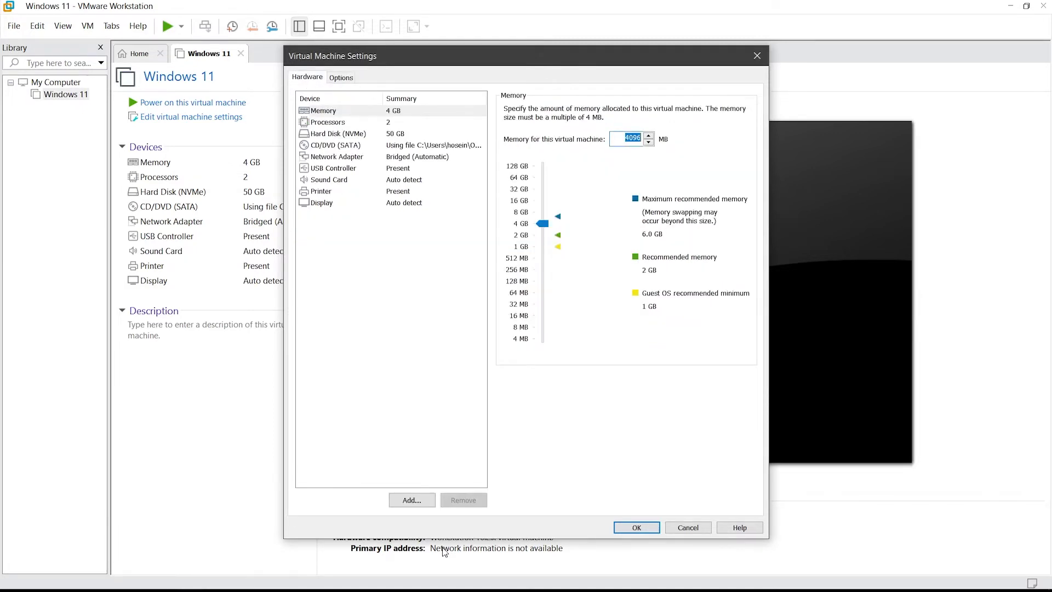
click(410, 500)
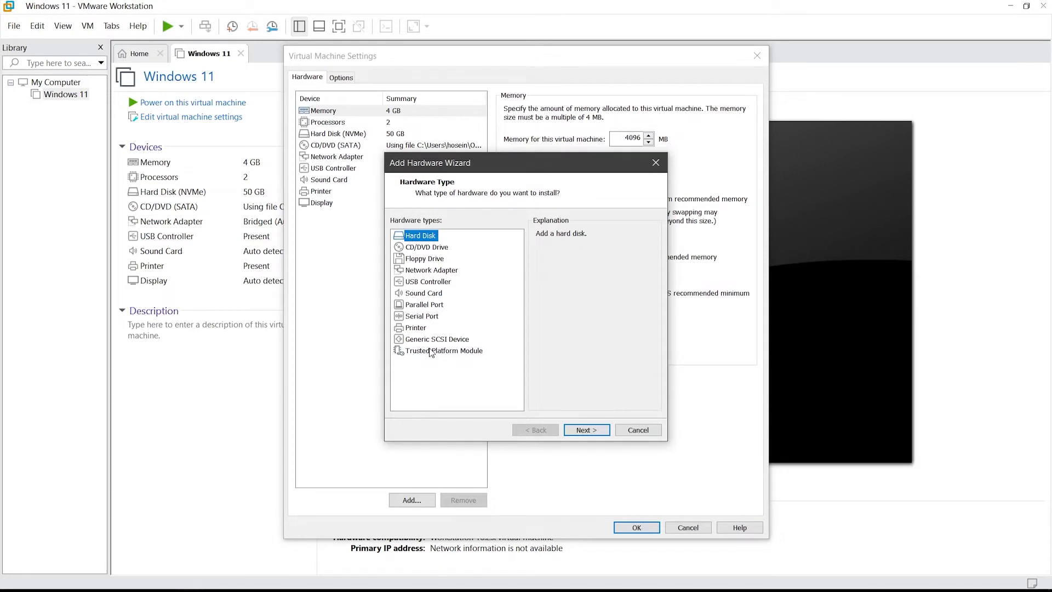
click(431, 352)
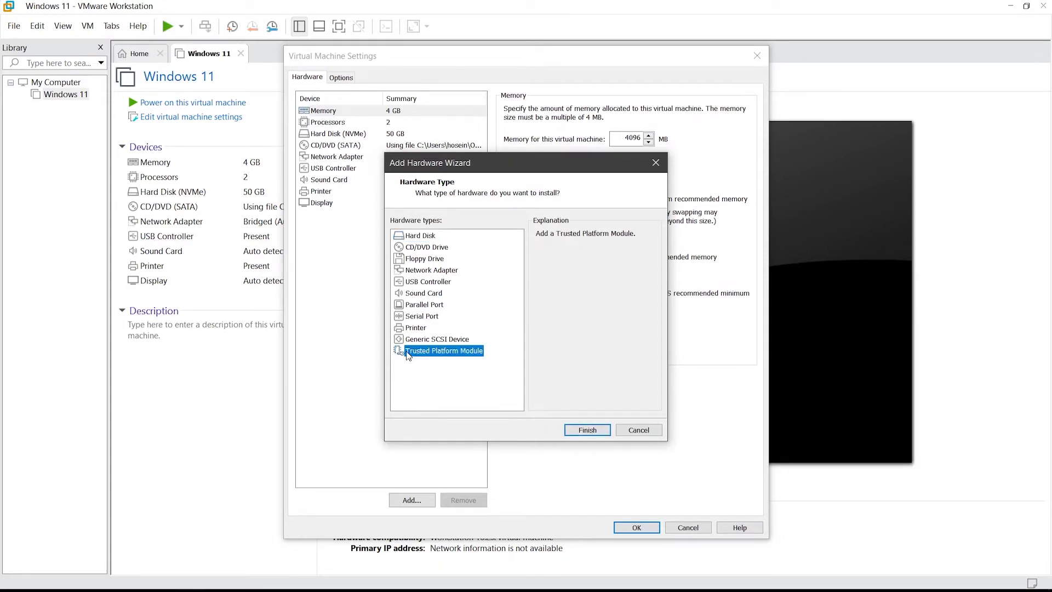
click(587, 431)
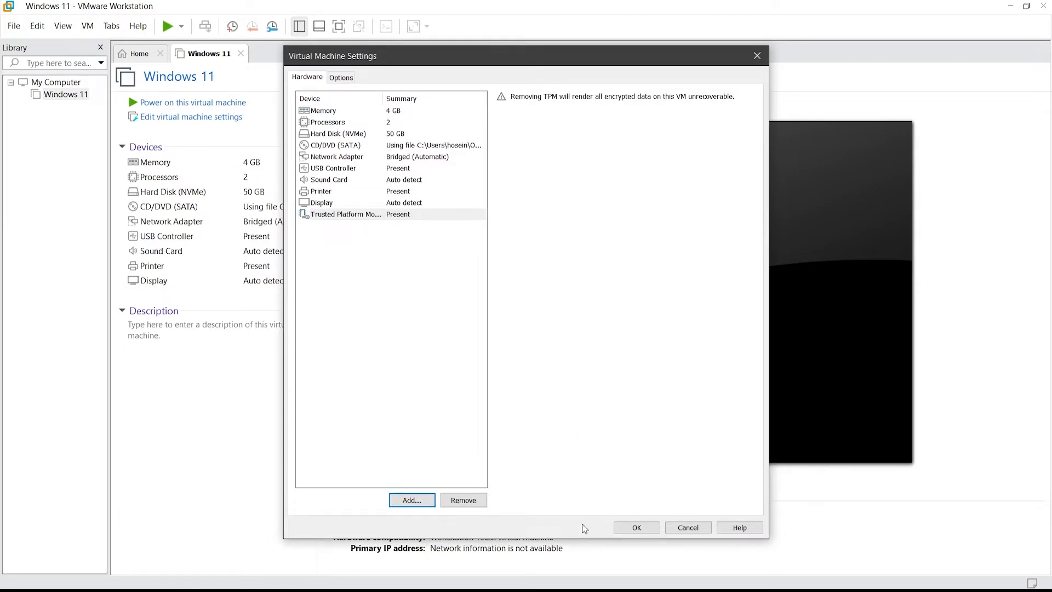
click(638, 528)
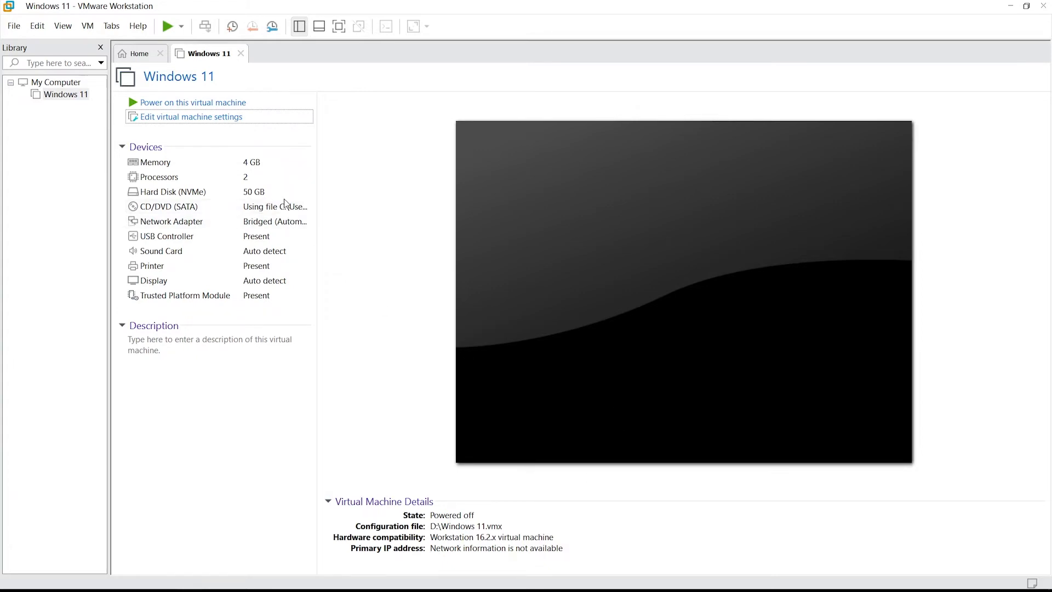
- Power on the Windows 11 virtual machine and boot normally from the Boot Manager
click(200, 103)
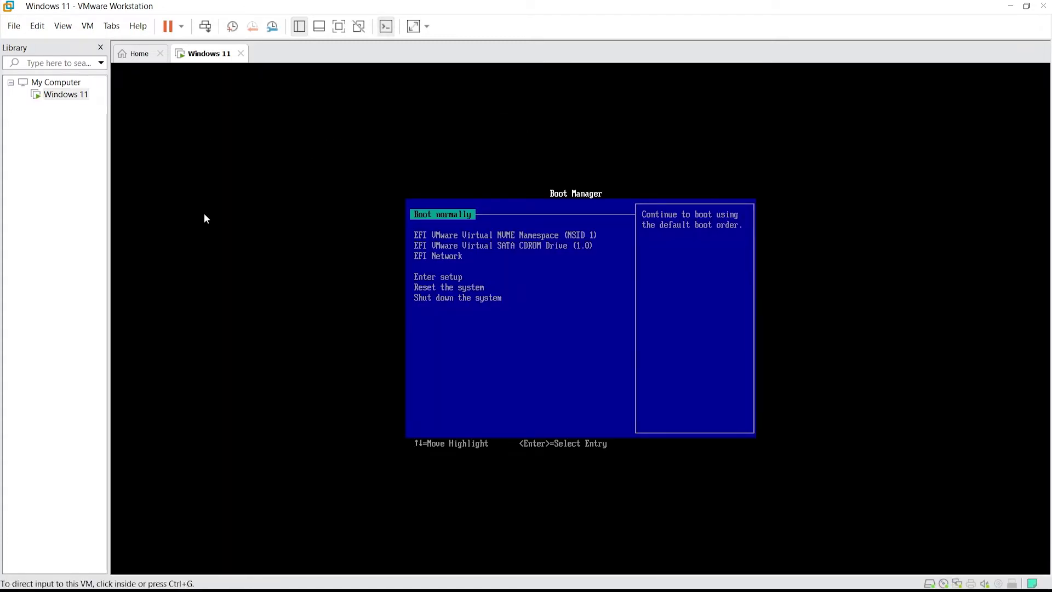
click(464, 256)
key(Return)
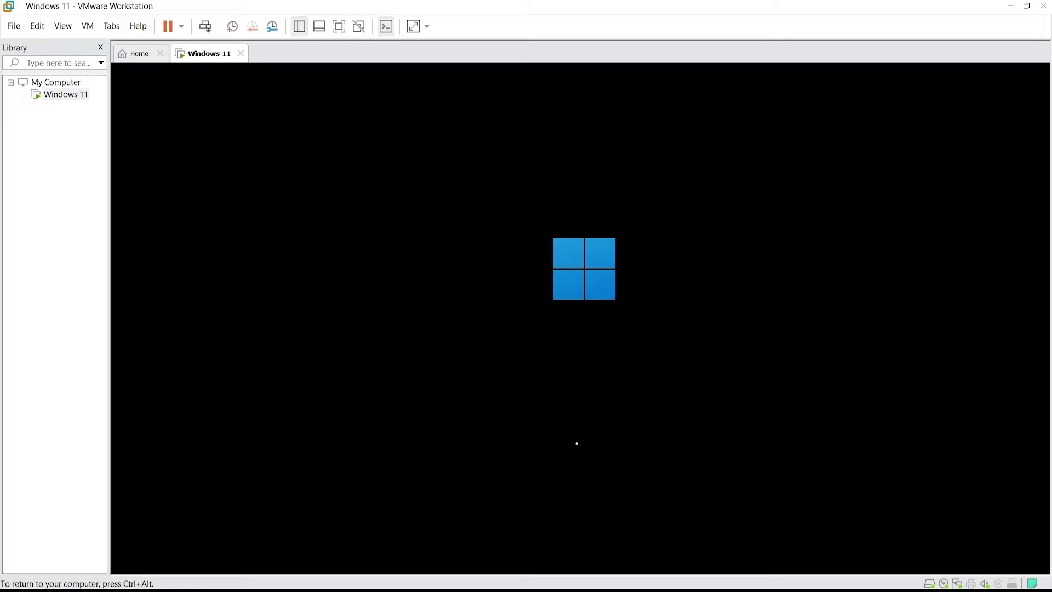
- Switch the virtual machine to full screen and stretch the guest display to fill it
key(ctrl+alt)
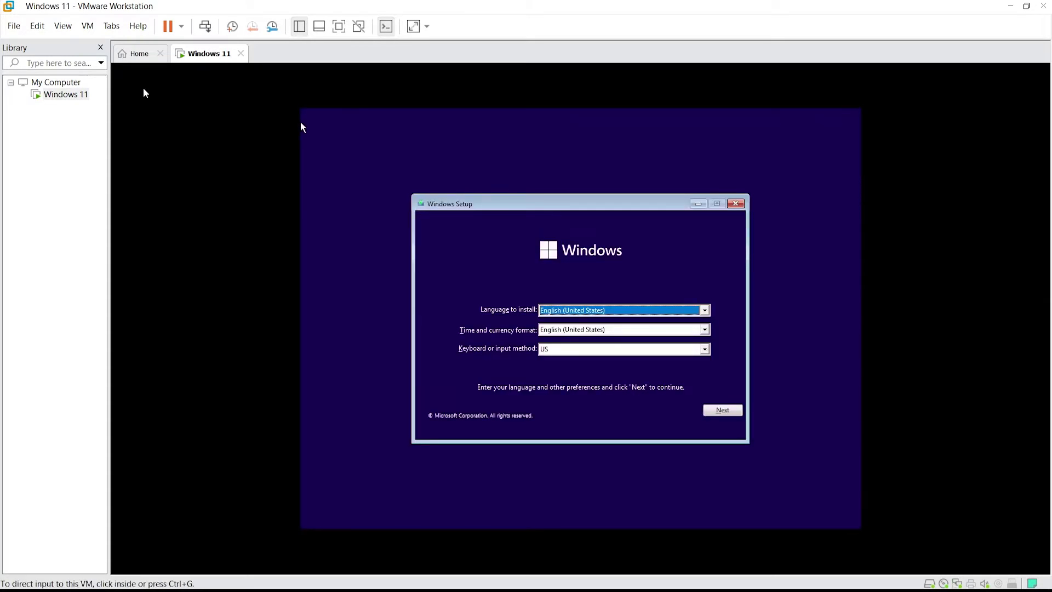
click(63, 27)
click(88, 44)
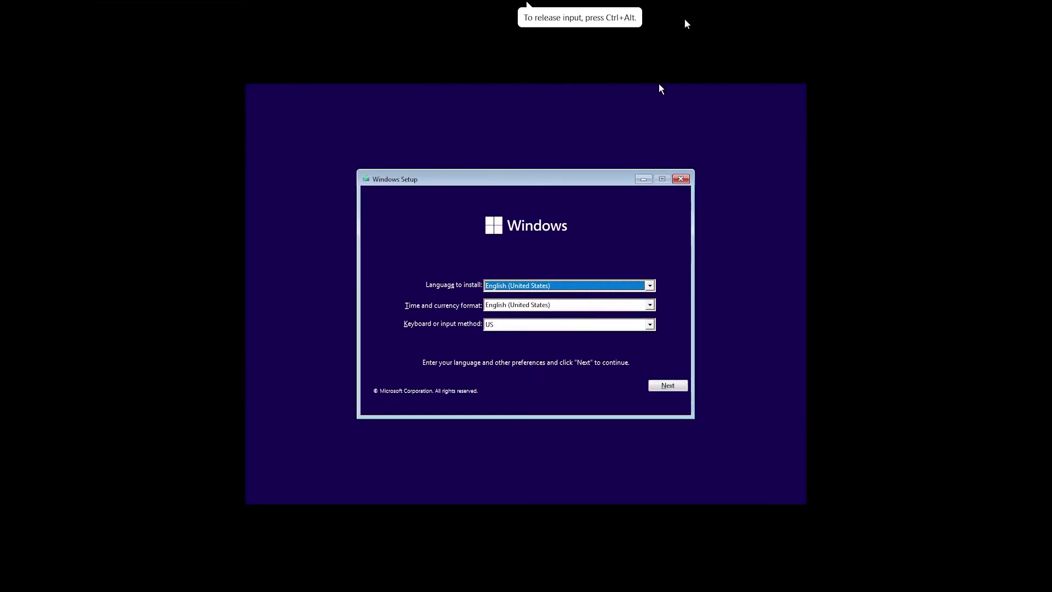
mouse_move(529, 3)
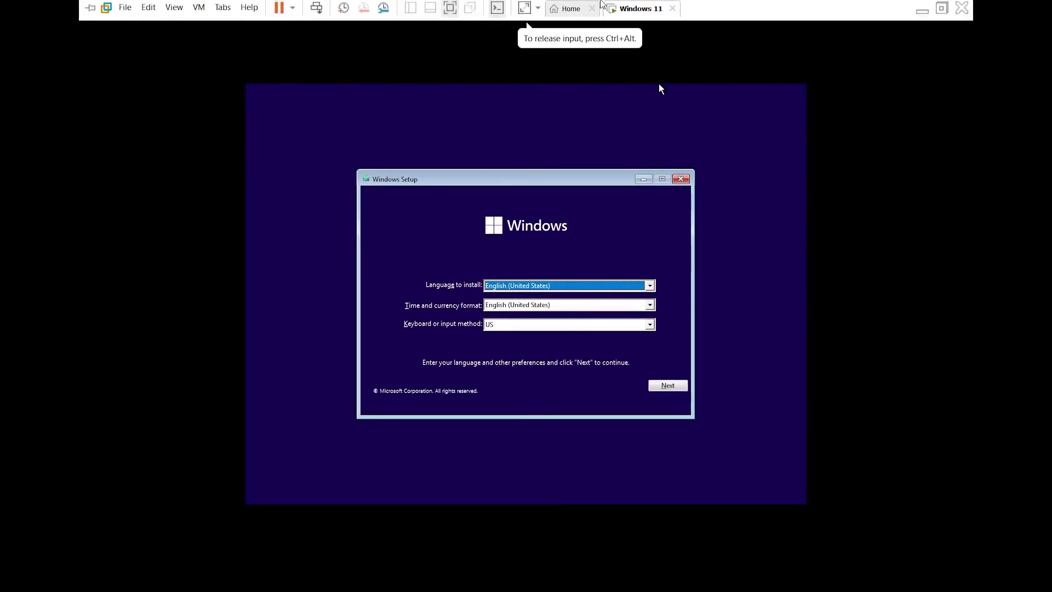
click(525, 8)
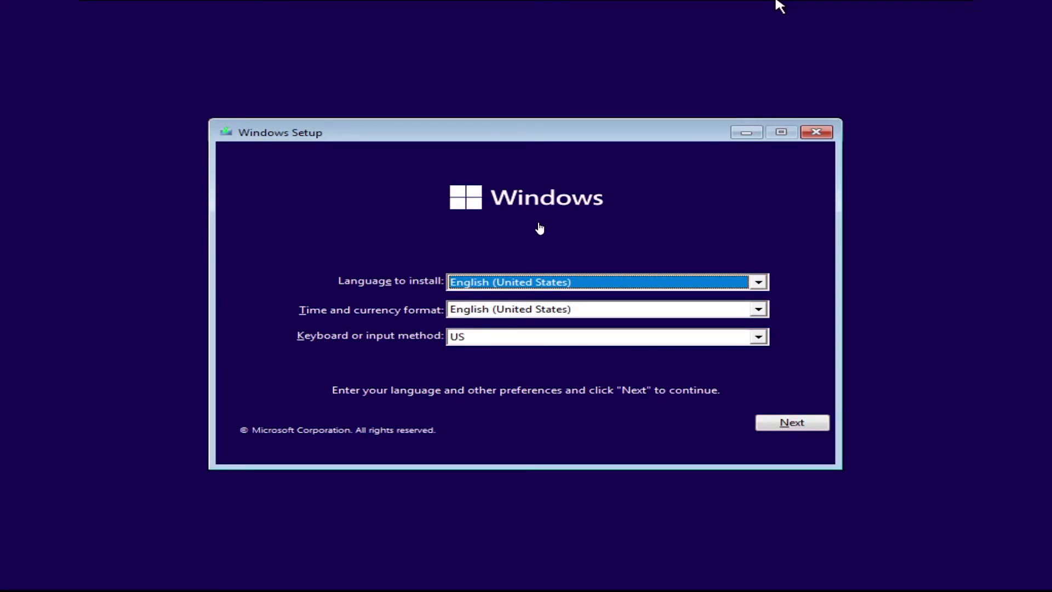
- Set the time and currency format to Persian (Iran) and accept the Windows Setup language preferences
click(560, 309)
scroll(551, 323, down, 9)
scroll(550, 324, down, 20)
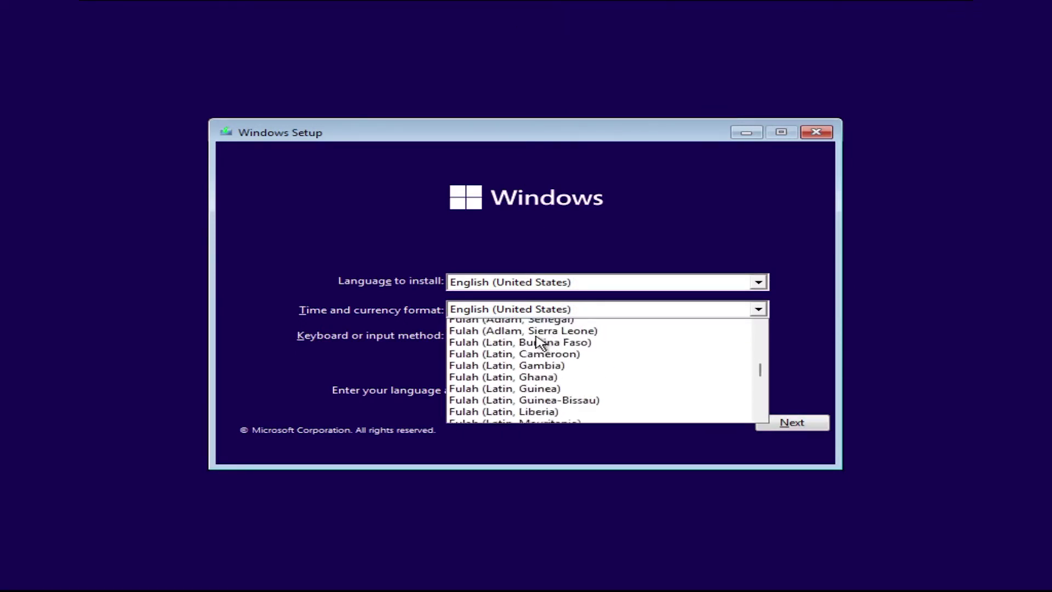
scroll(535, 339, down, 20)
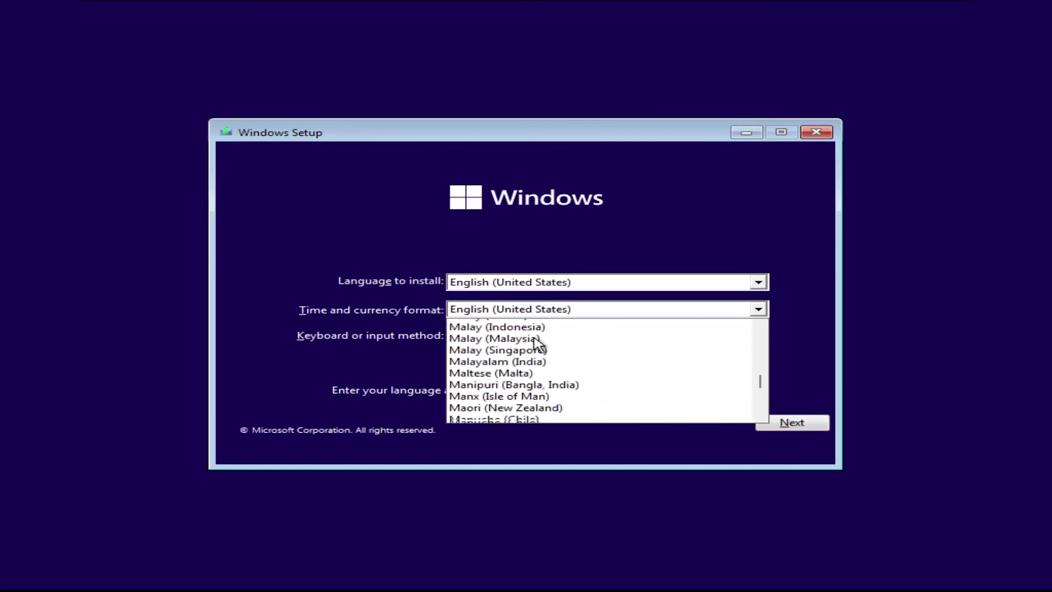
click(512, 337)
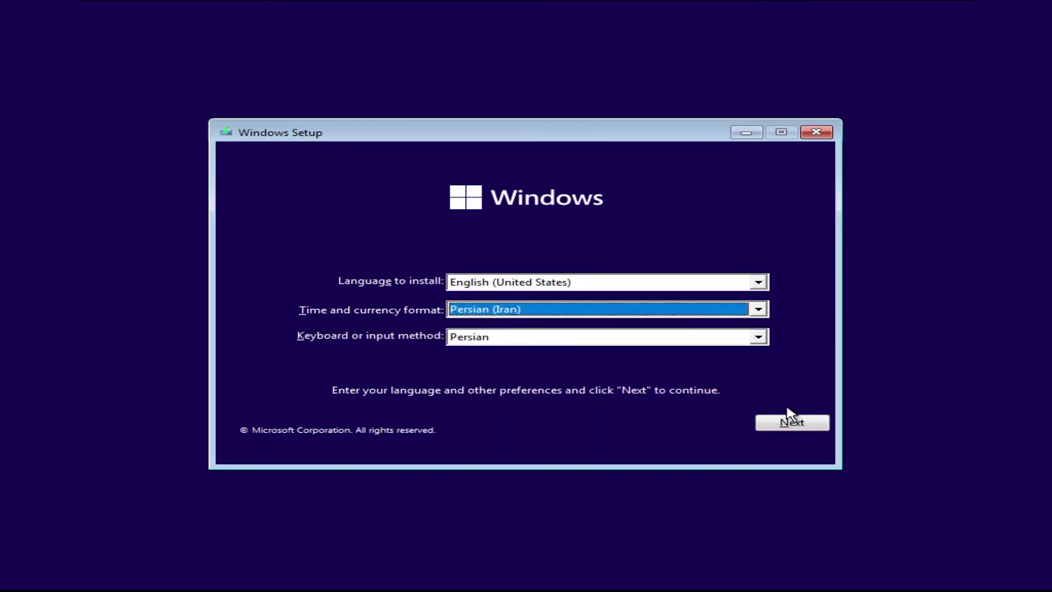
click(788, 433)
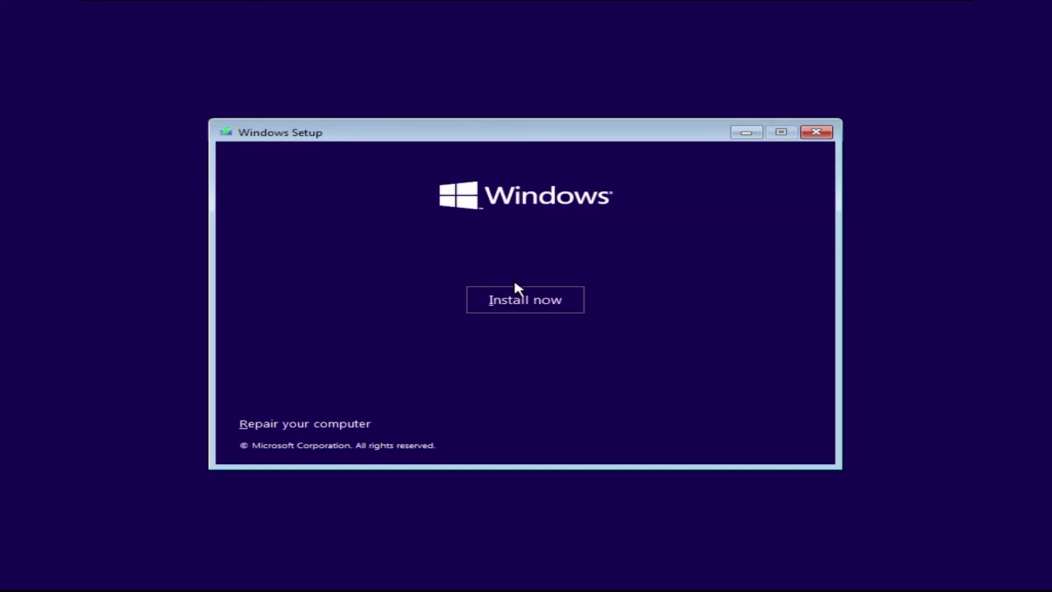
- Start the Windows installation and choose Windows 11 Pro as the operating system to install
click(532, 304)
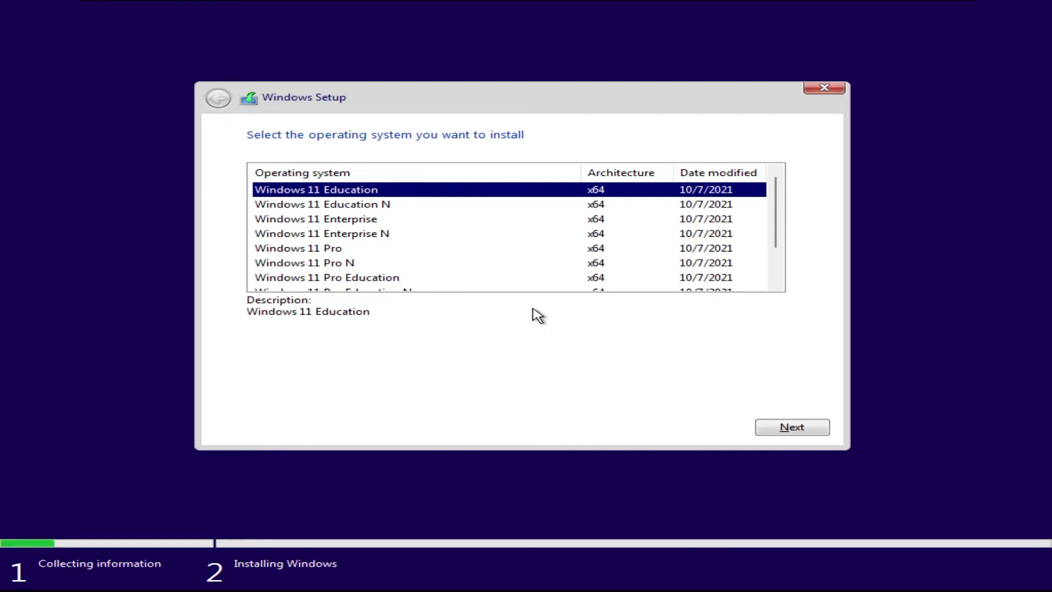
key(Down)
key(Down)
key(Down)
key(Down)
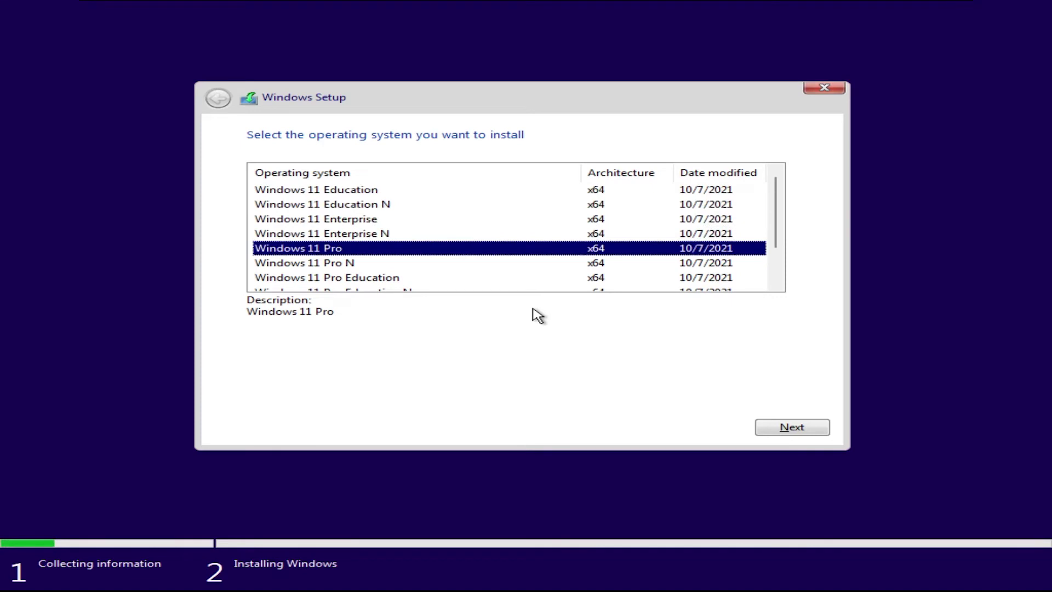
key(Return)
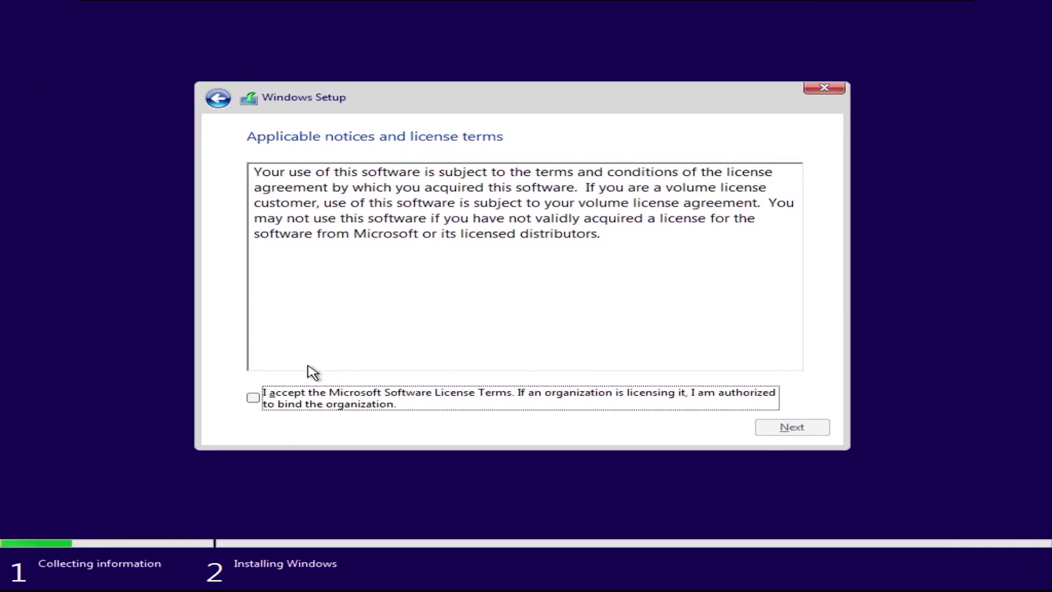
- Accept the Microsoft license terms and choose the custom, Windows-only installation type
click(254, 399)
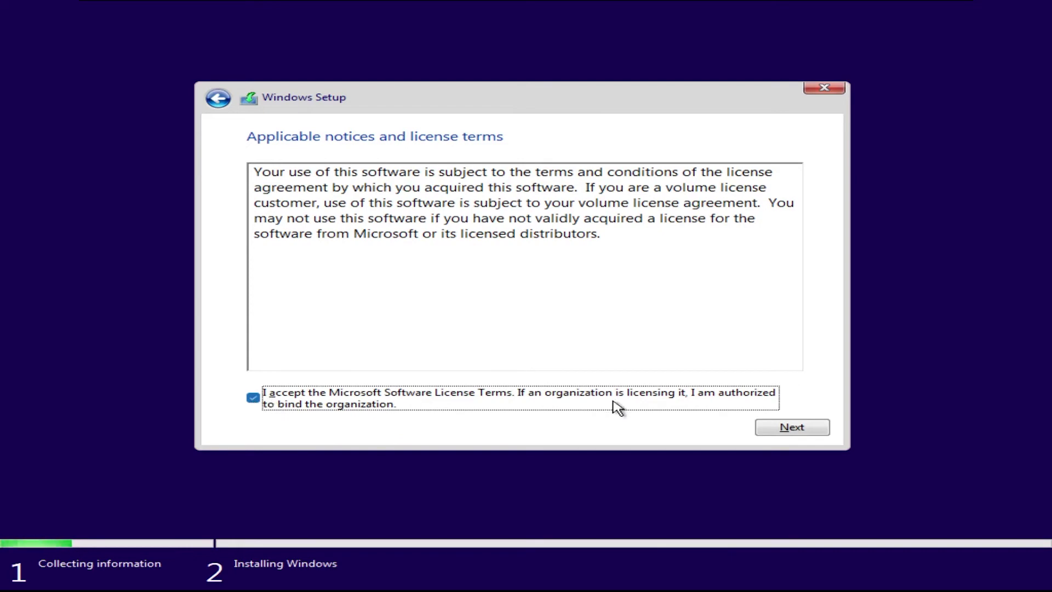
click(785, 432)
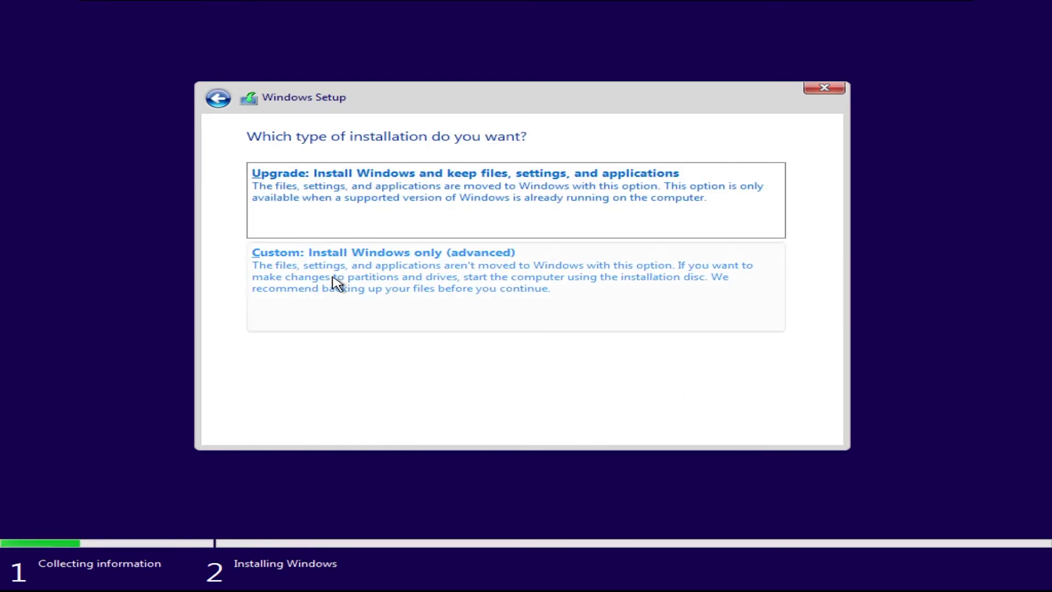
click(337, 282)
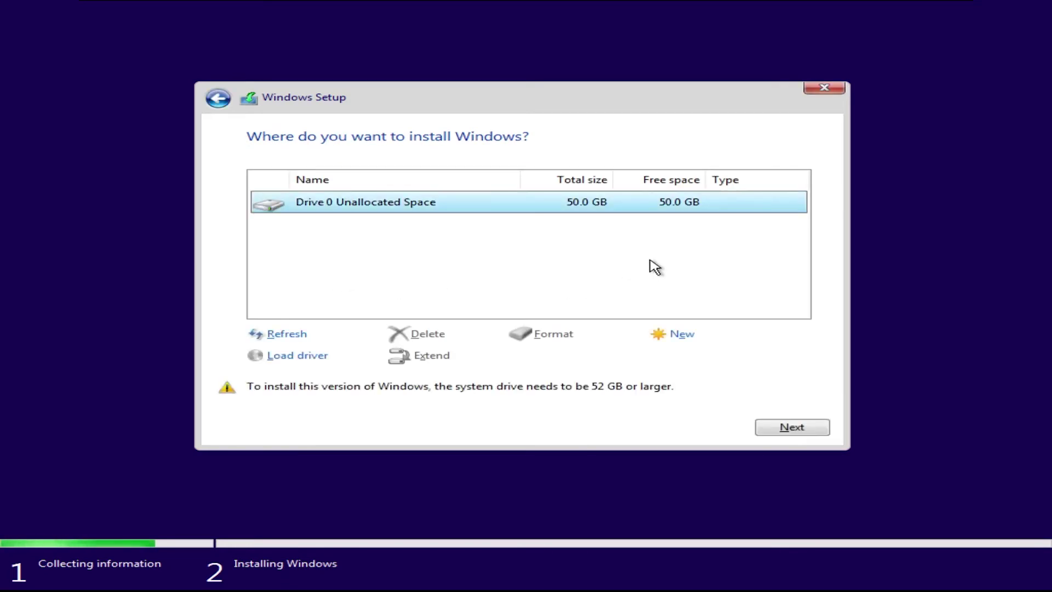
- Create a 51200 MB partition from the Drive 0 unallocated space and proceed with installing Windows
click(667, 338)
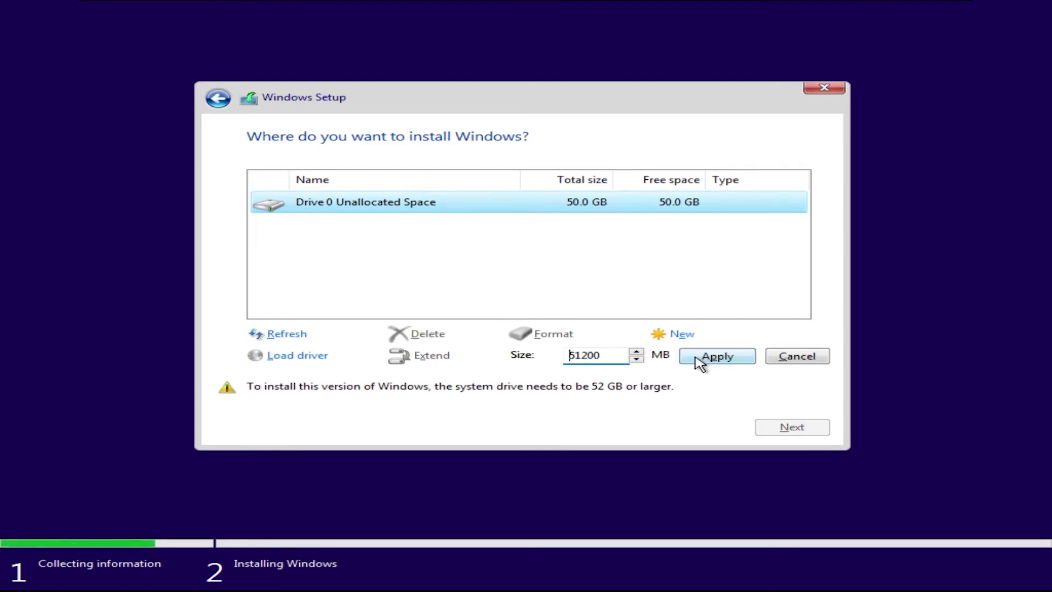
click(694, 356)
click(677, 357)
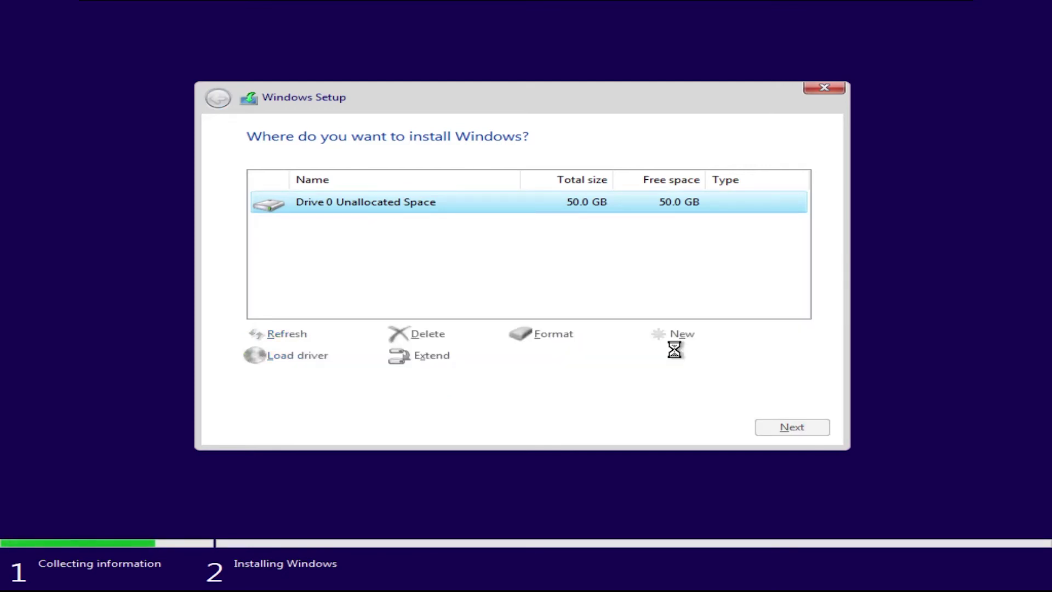
click(792, 427)
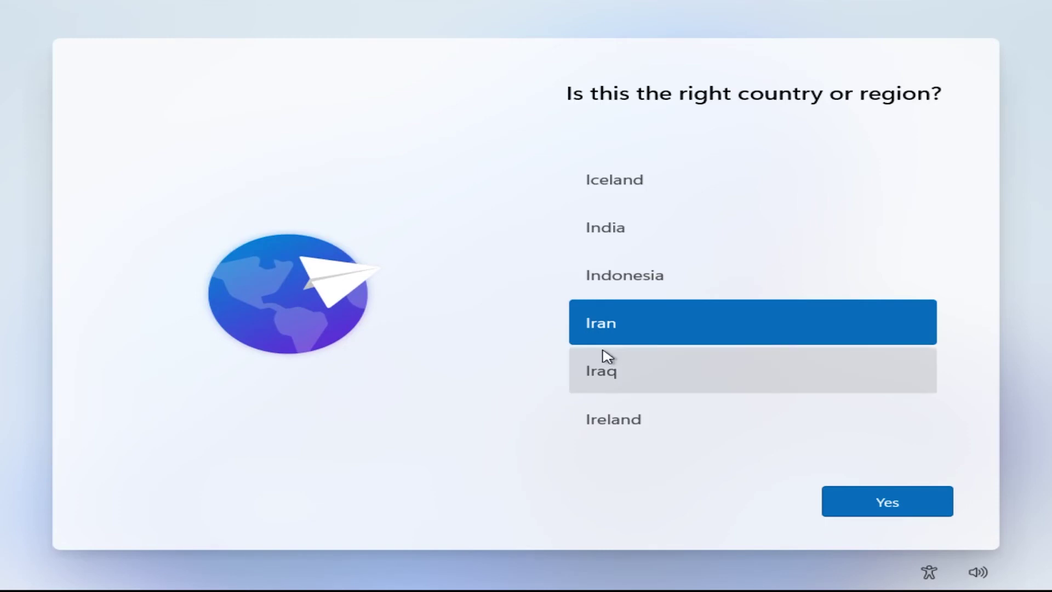
- Confirm Iran as the country or region and US as the primary keyboard layout
click(844, 501)
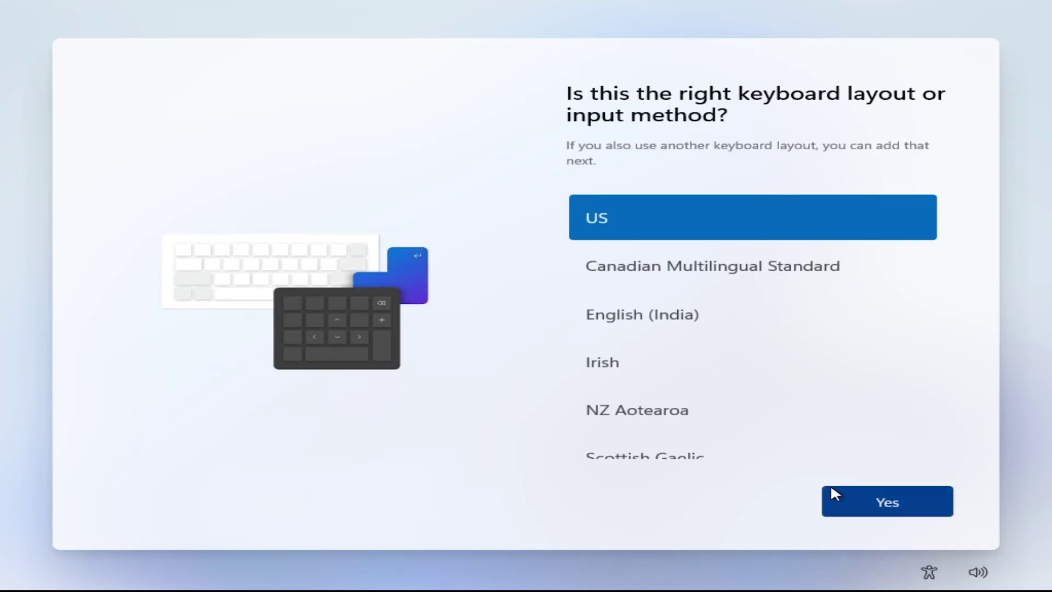
click(865, 507)
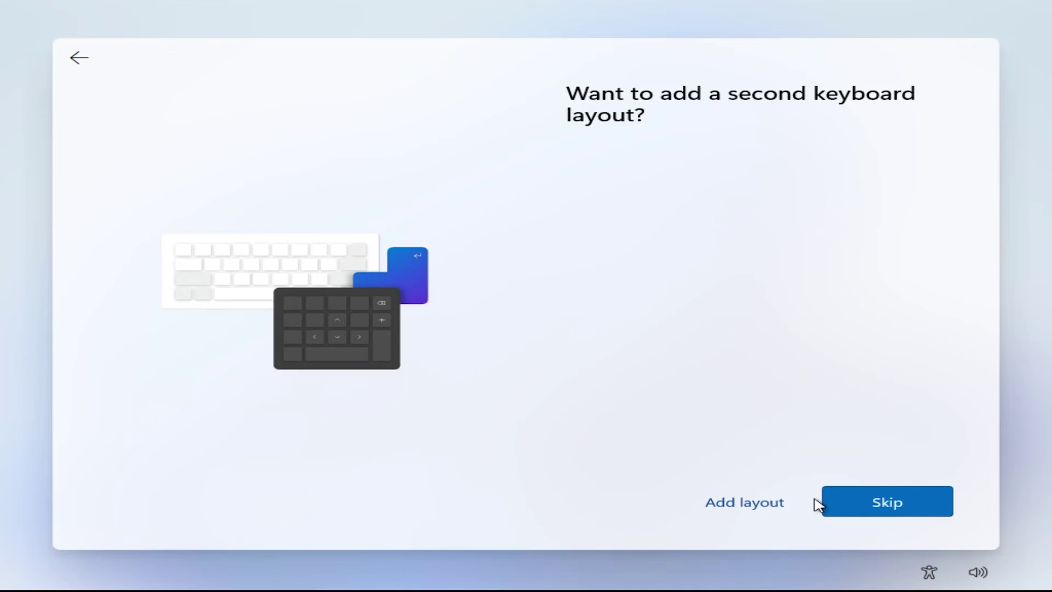
- Add a second keyboard layout, choosing Persian (Iran) as the language and Persian as the layout
click(770, 503)
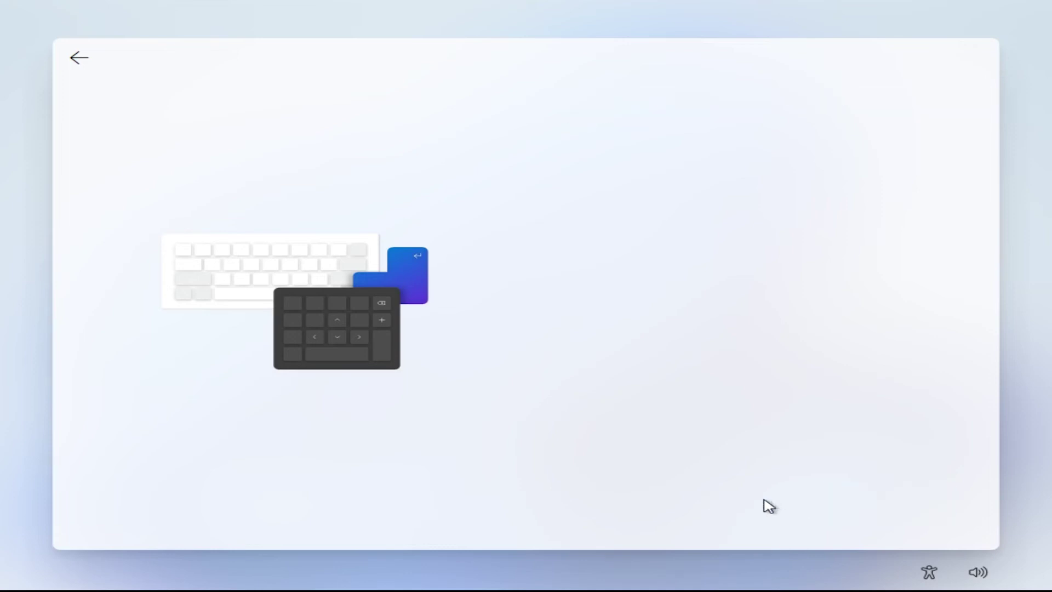
scroll(699, 300, down, 20)
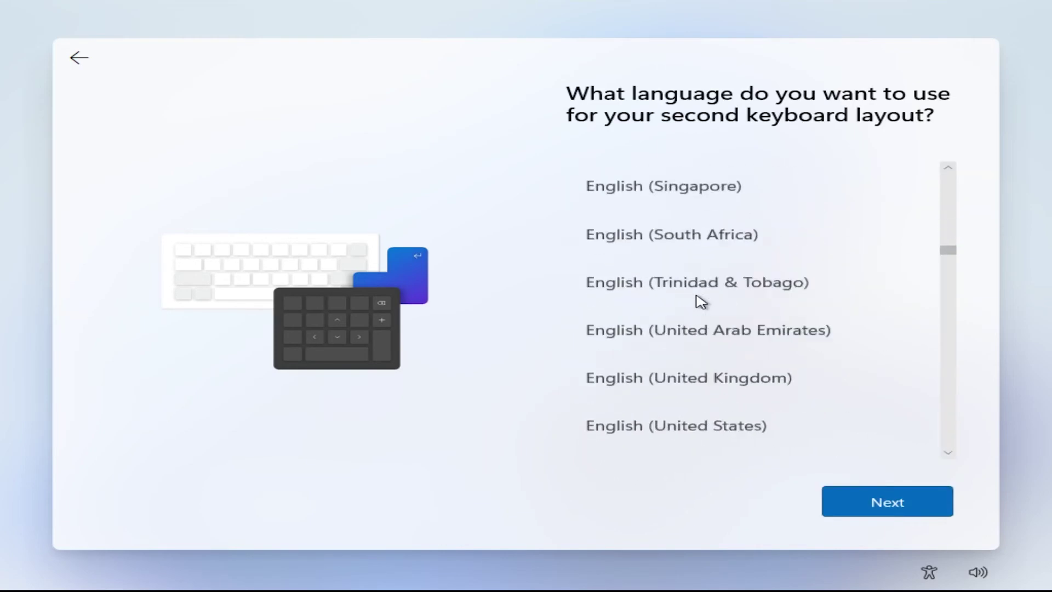
click(627, 433)
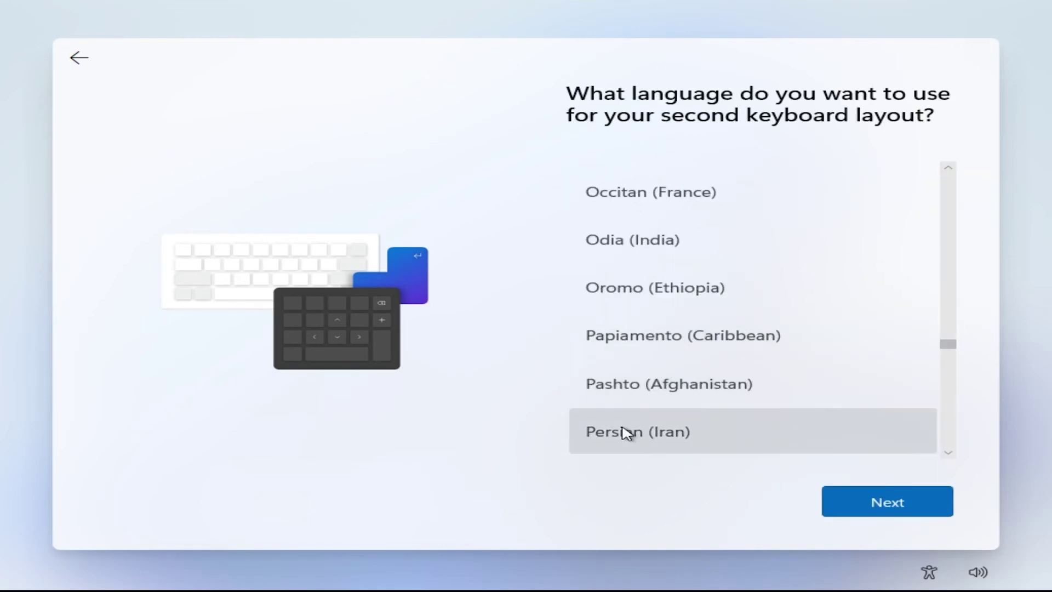
scroll(627, 433, down, 2)
click(641, 345)
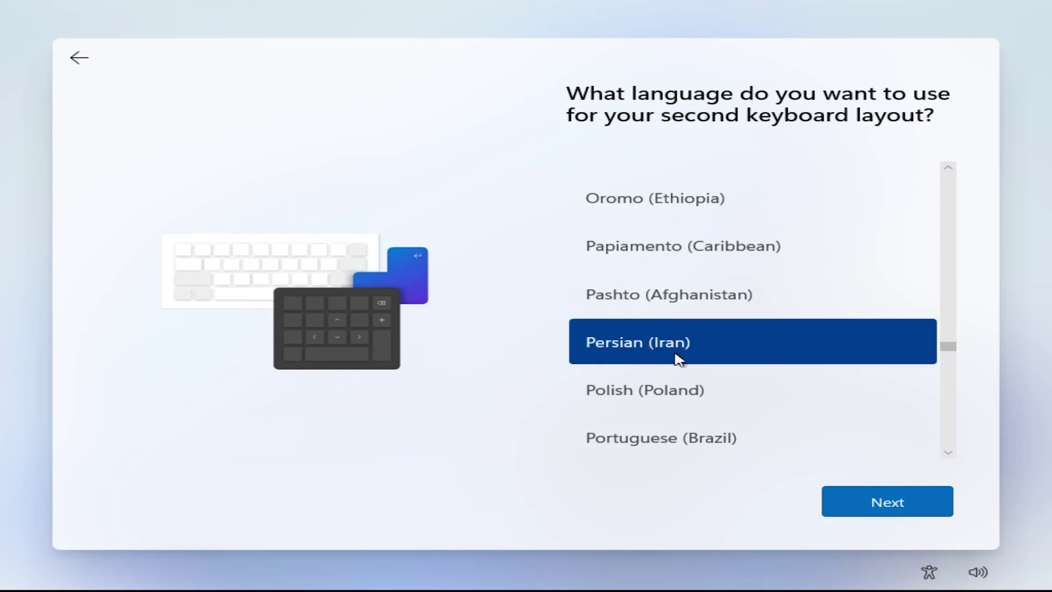
click(878, 499)
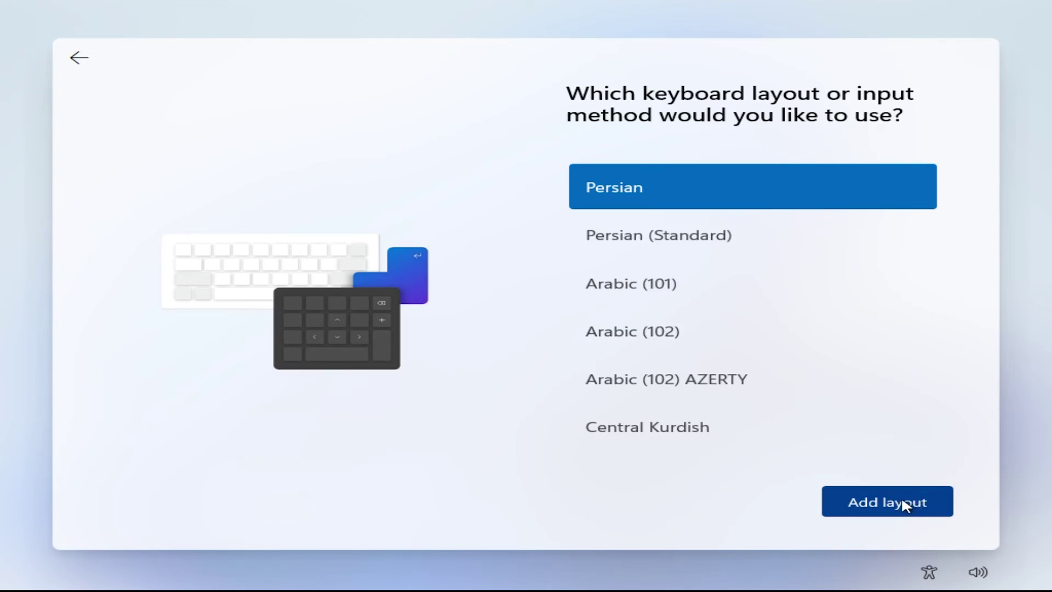
click(883, 496)
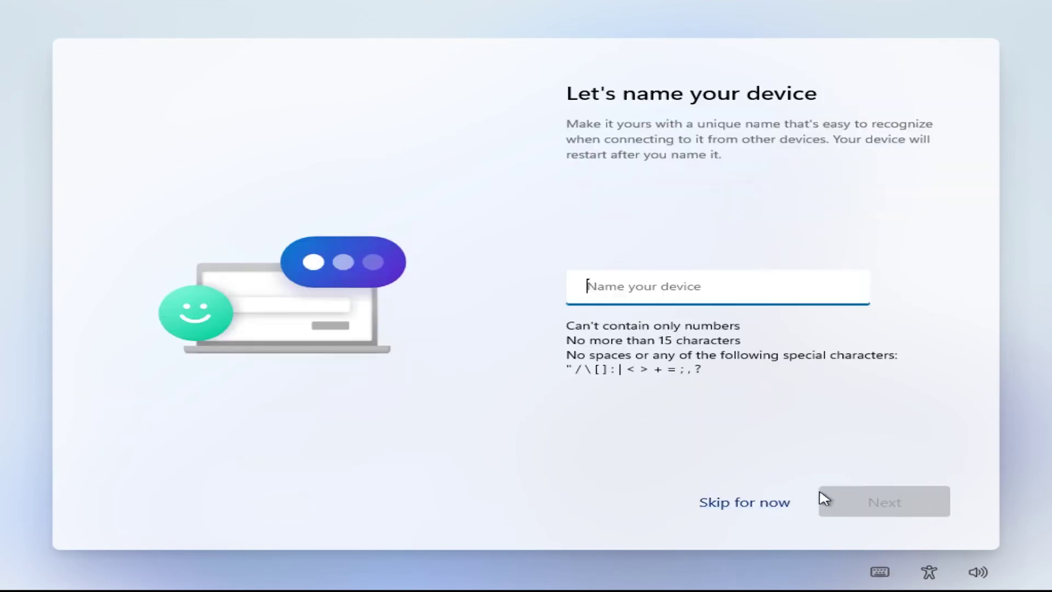
- Exit the virtual machine's full screen and disconnect the host computer from its Wi-Fi network
click(178, 8)
click(186, 24)
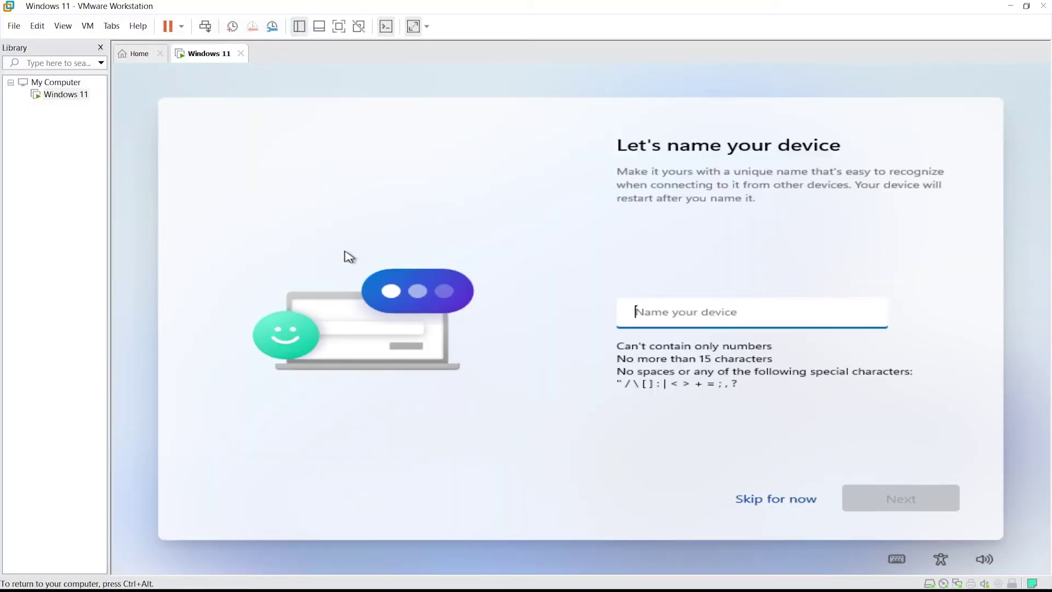
mouse_move(869, 581)
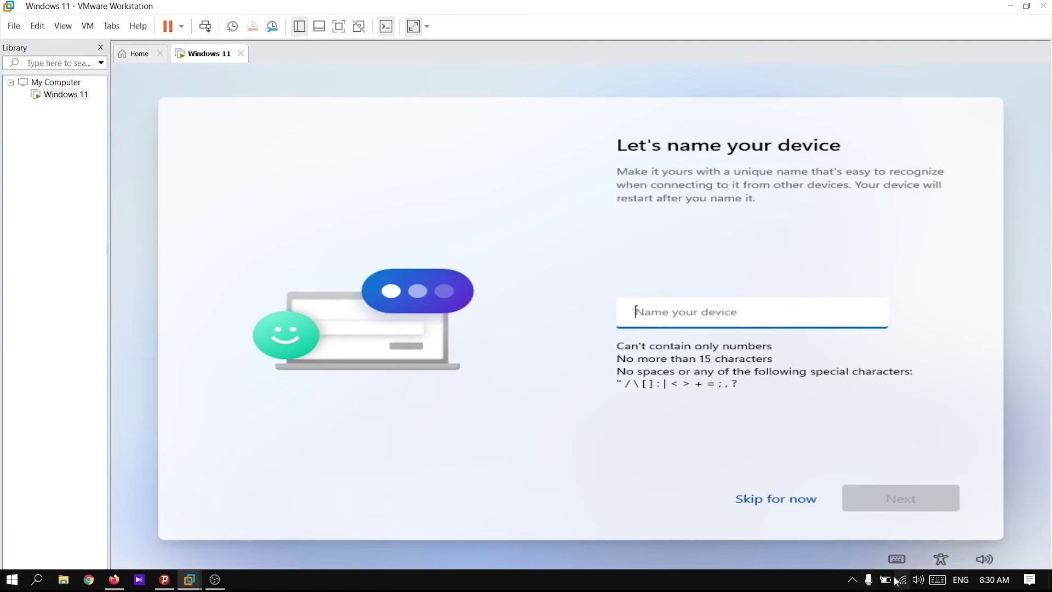
click(906, 581)
click(984, 253)
click(764, 5)
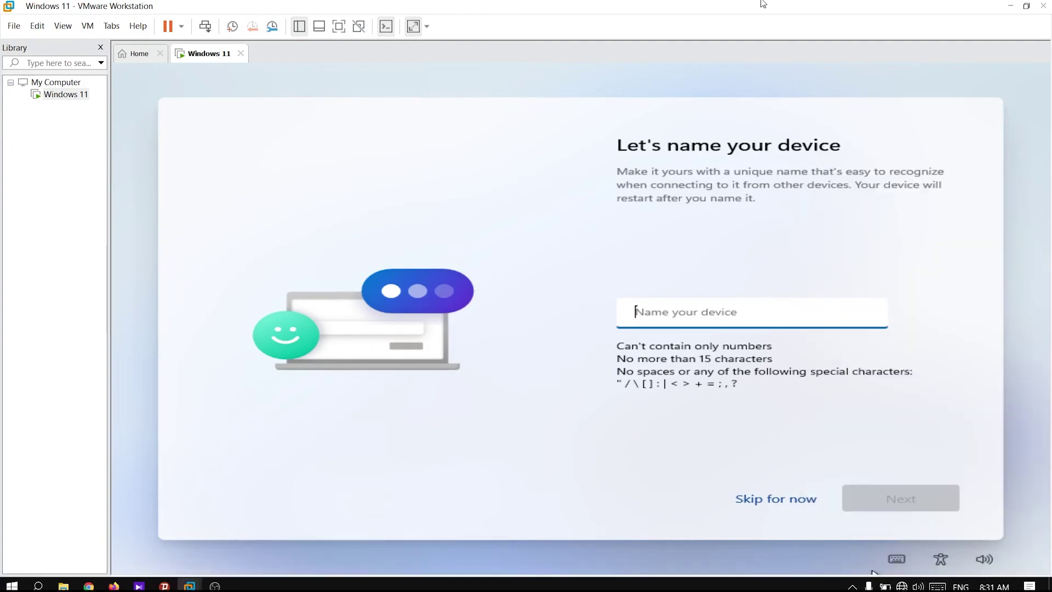
- Return the virtual machine to full screen and skip naming the device
click(63, 26)
click(77, 42)
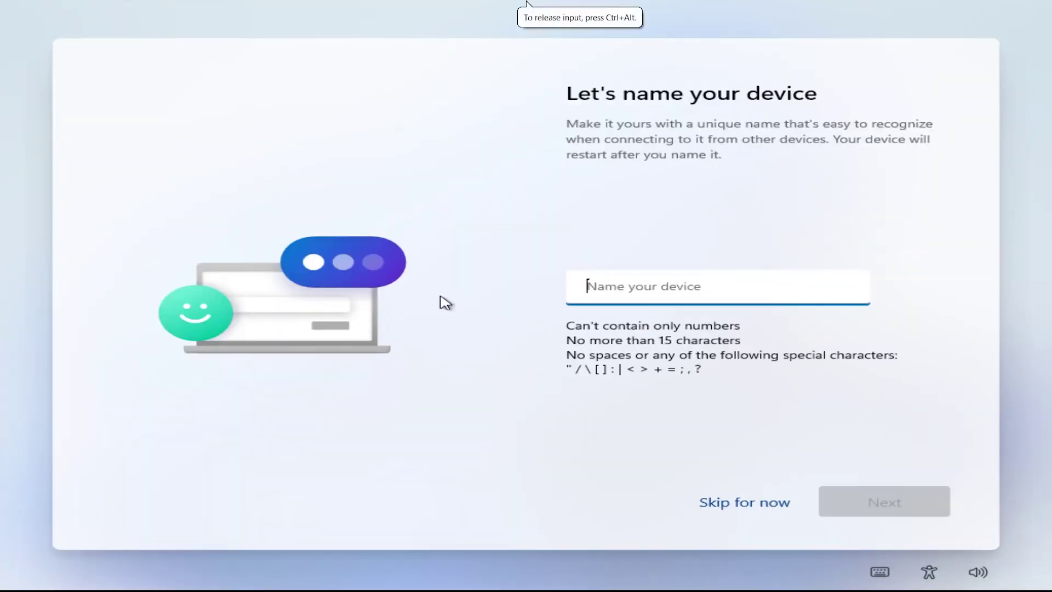
click(737, 504)
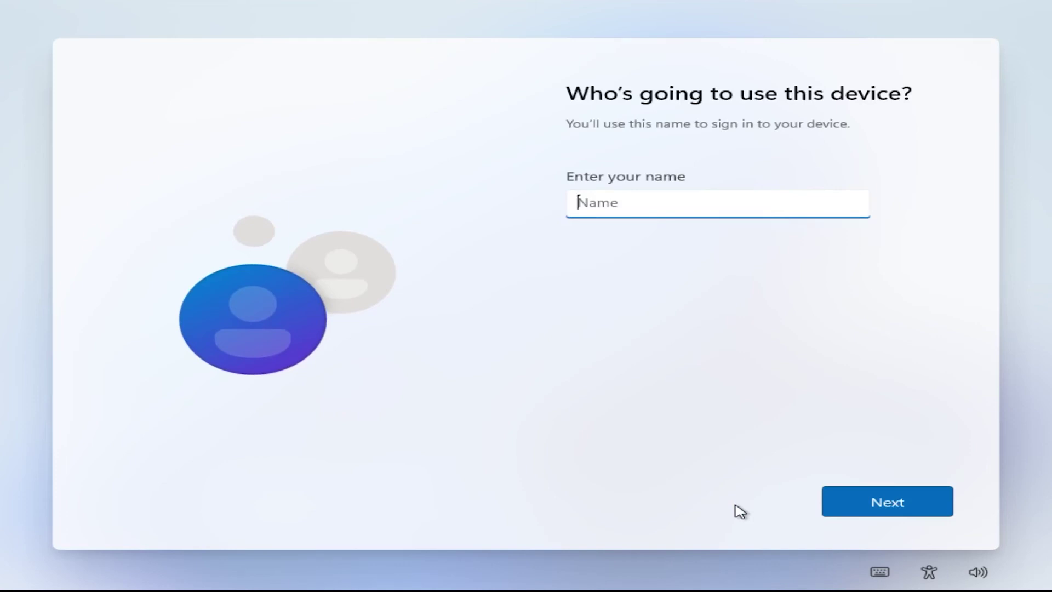
- Name the device's user account "pandora tech" and continue with the password left blank
text(pandora tech)
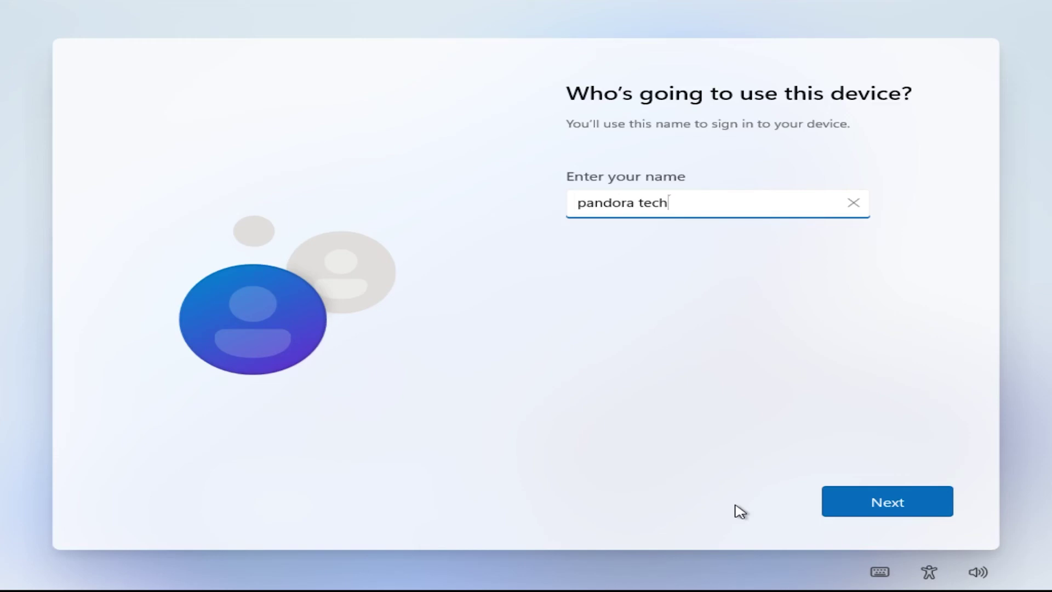
key(Return)
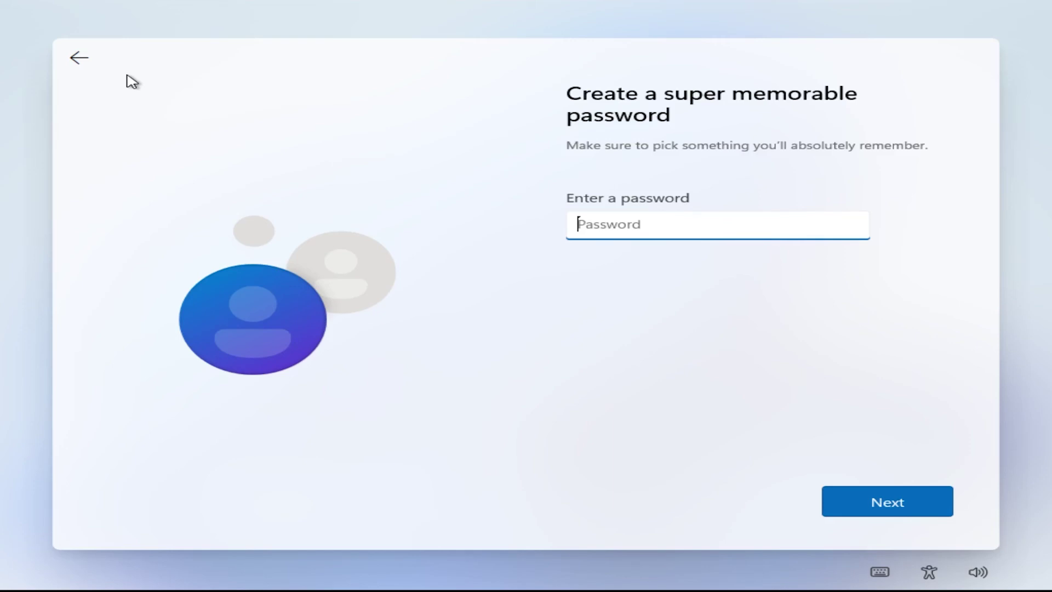
key(Return)
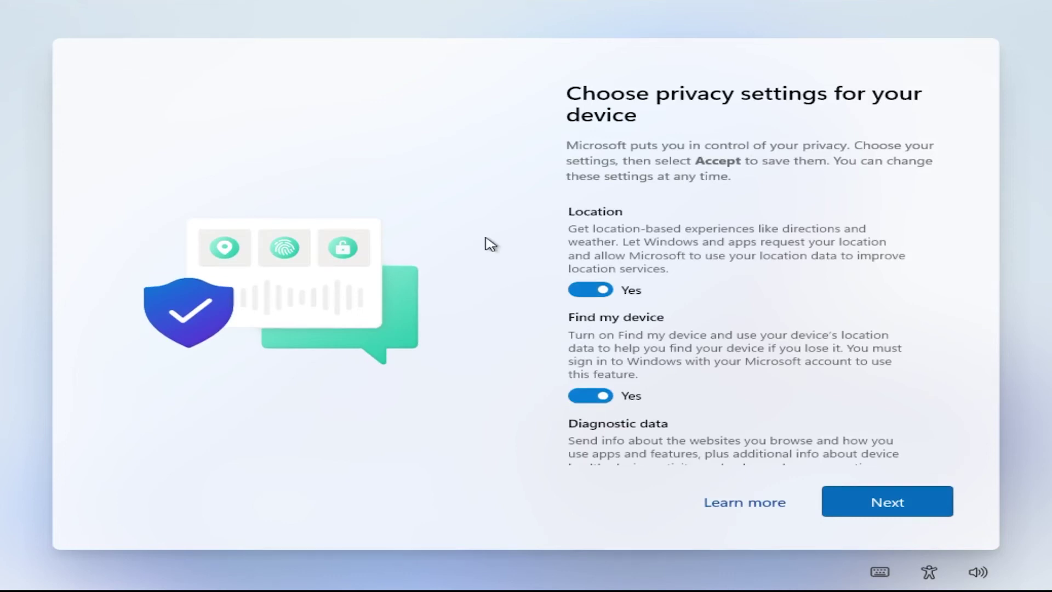
- Go through all the device privacy settings and accept them with their default choices
click(941, 510)
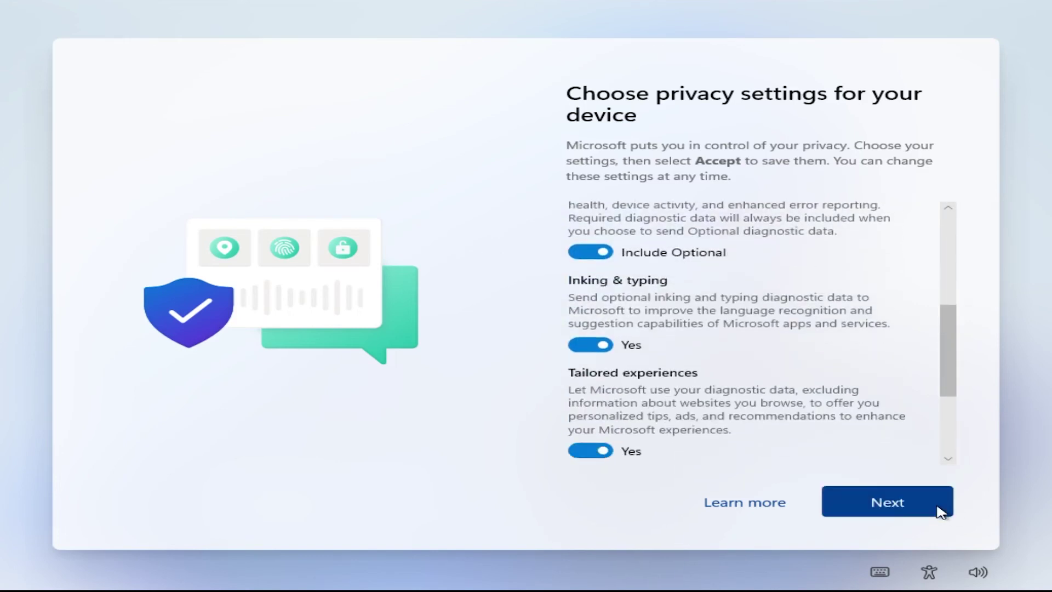
click(941, 510)
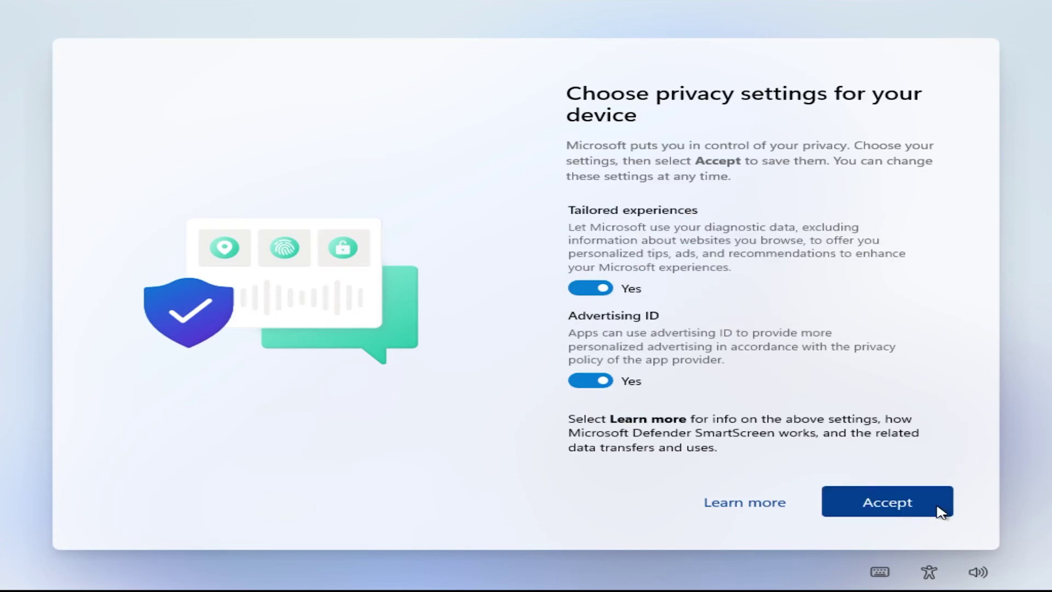
click(938, 509)
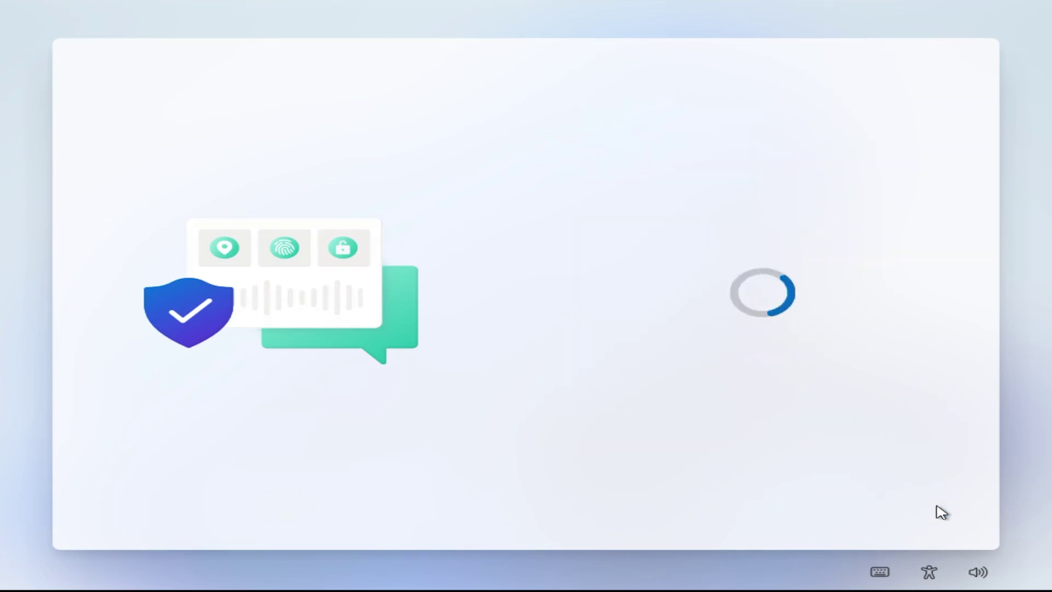